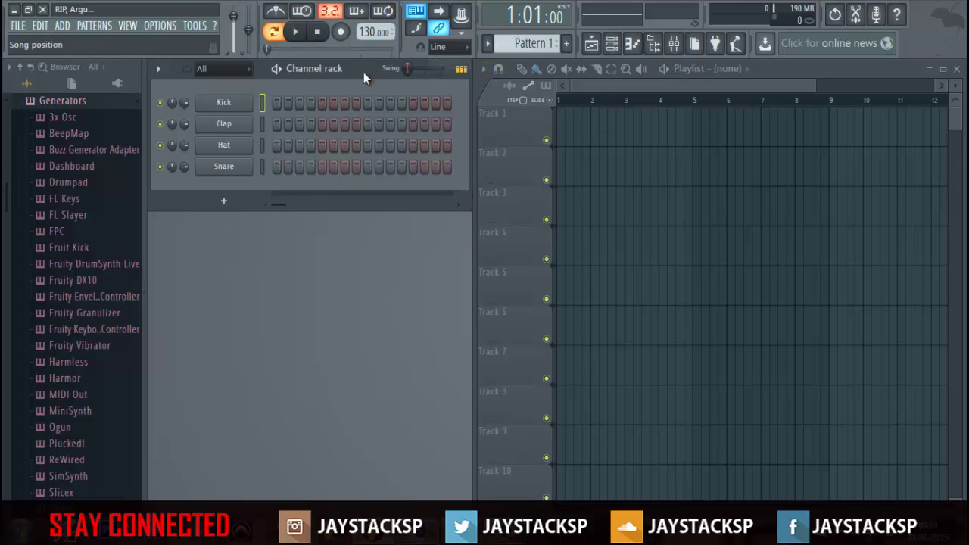
Step: Scroll the browser to its top-level folders, then expand and collapse the Packs folder
left_click(445, 48)
left_click(356, 333)
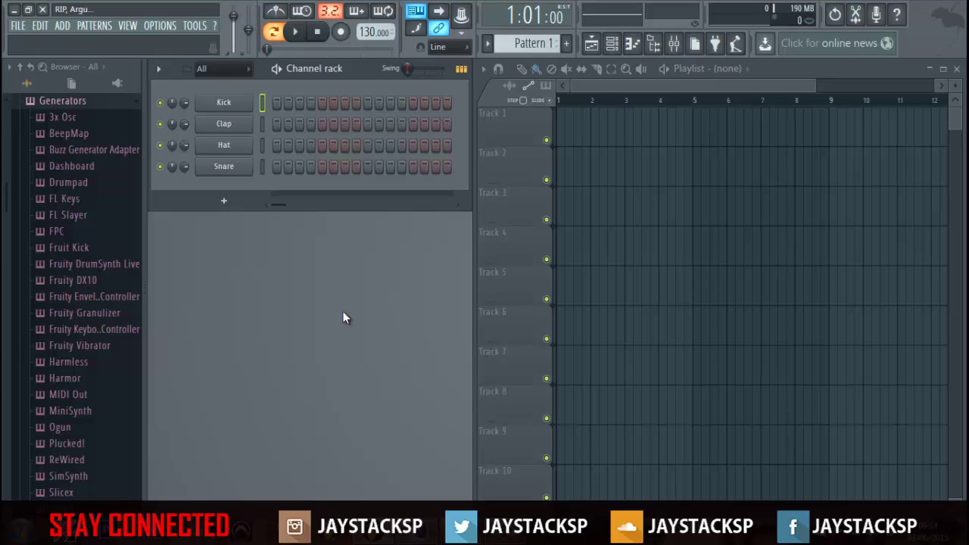
scroll(61, 250, "down", 10)
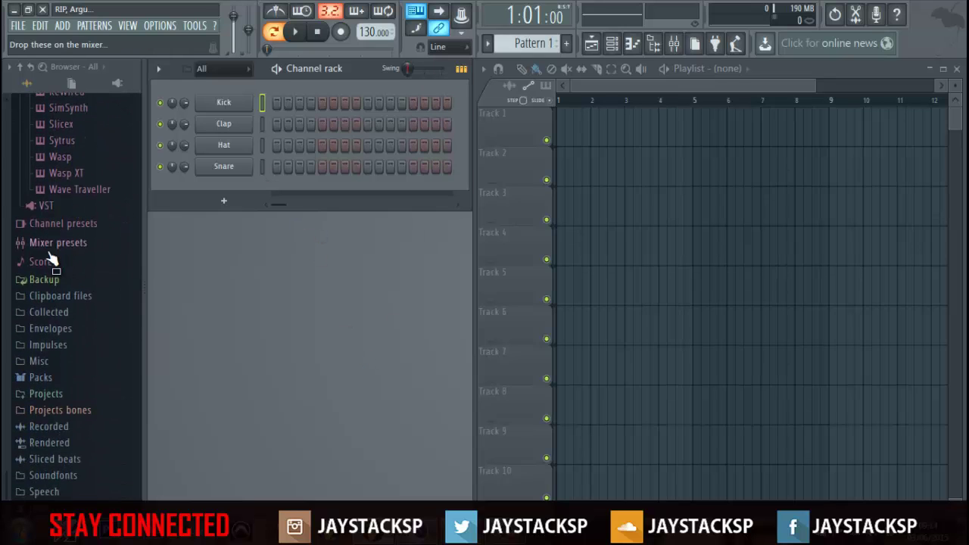
left_click(42, 377)
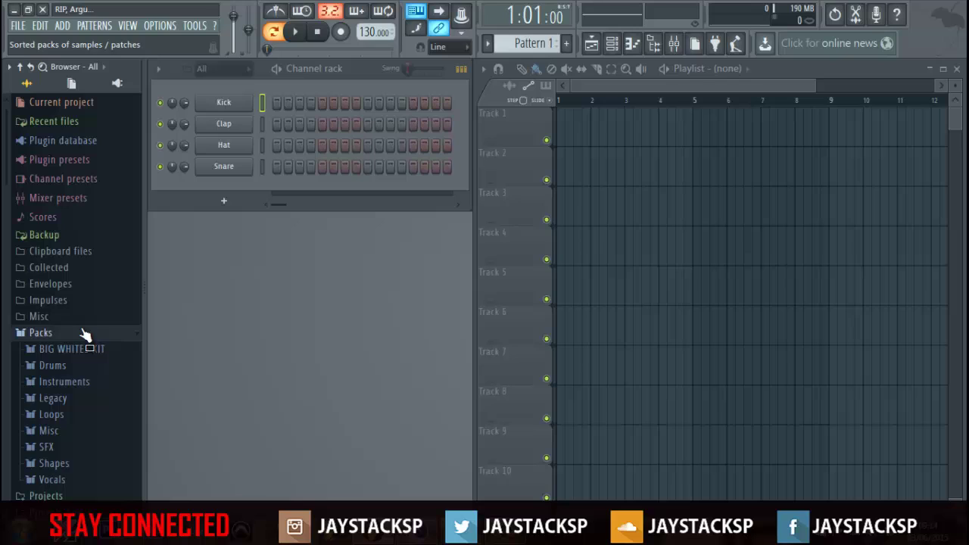
left_click(42, 333)
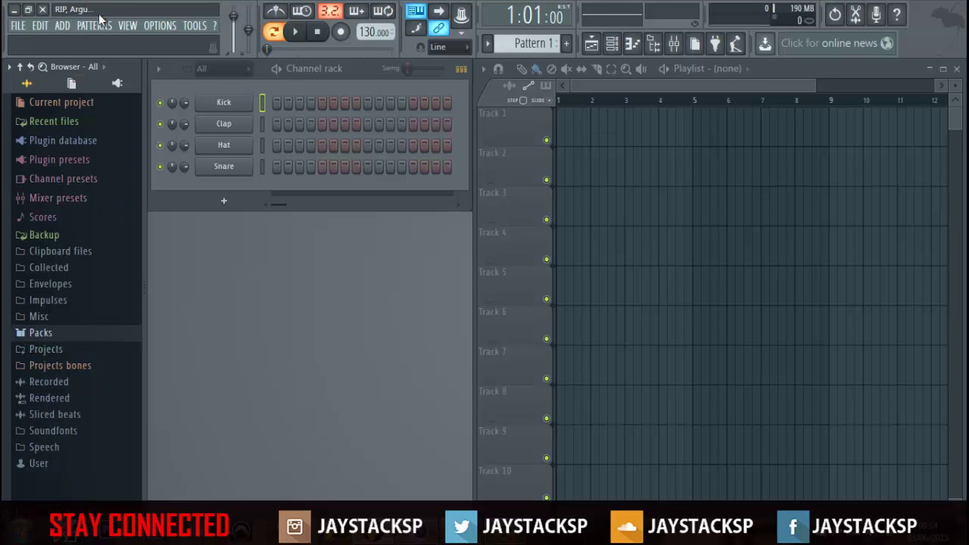
Step: In Options > Audio settings, select Line 1/2 (3- M-Audio FastTrack Pro) as the device
left_click(172, 26)
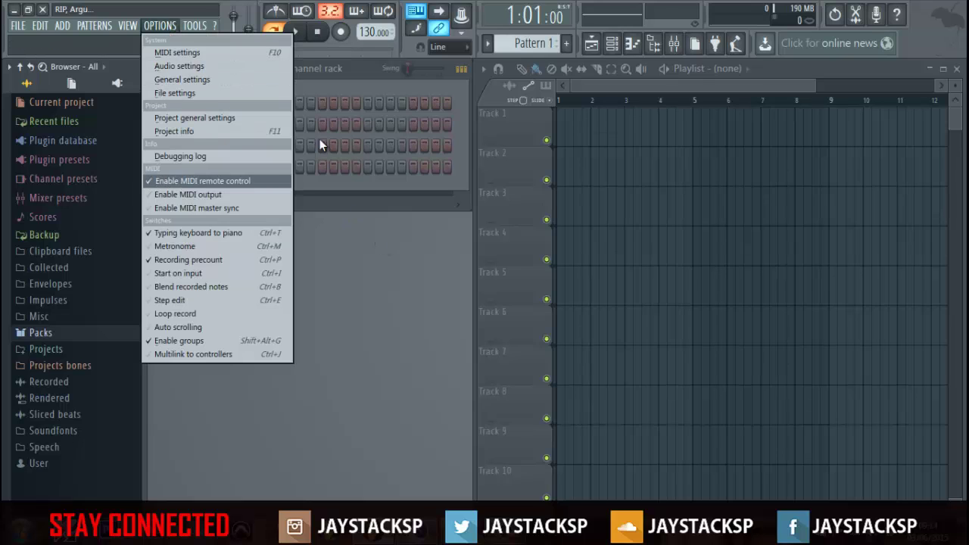
left_click(198, 66)
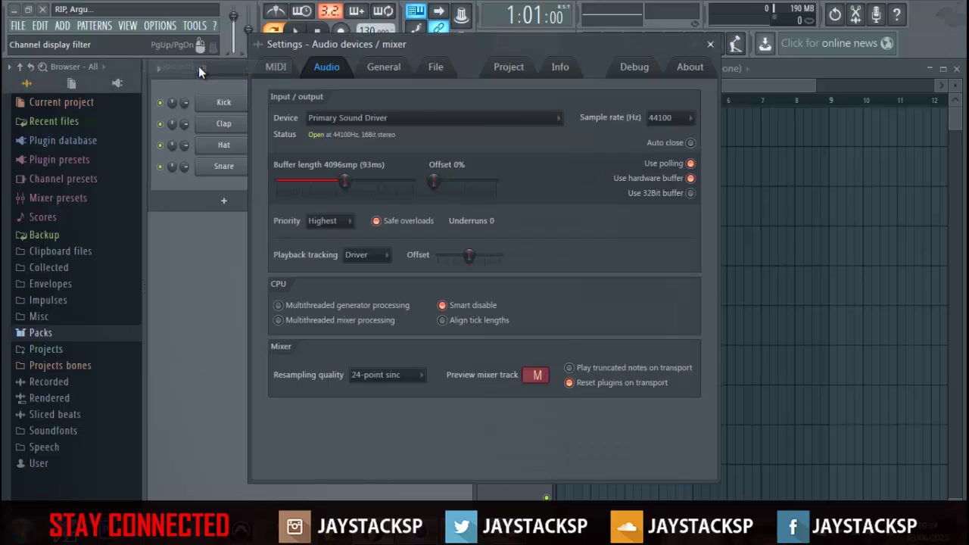
left_click(421, 119)
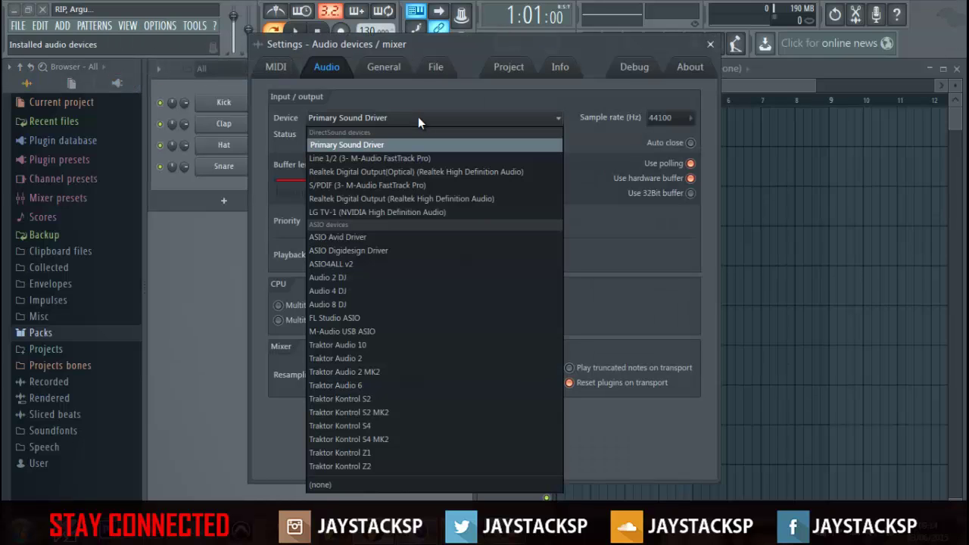
left_click(421, 119)
left_click(386, 119)
left_click(362, 158)
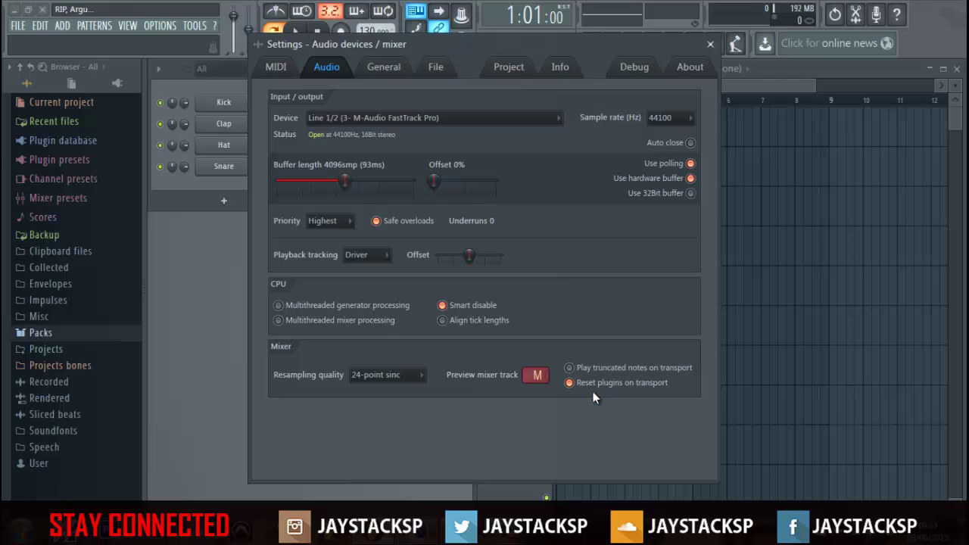
Step: On the MIDI settings page, select and enable the Akai MAX49 input
left_click(277, 67)
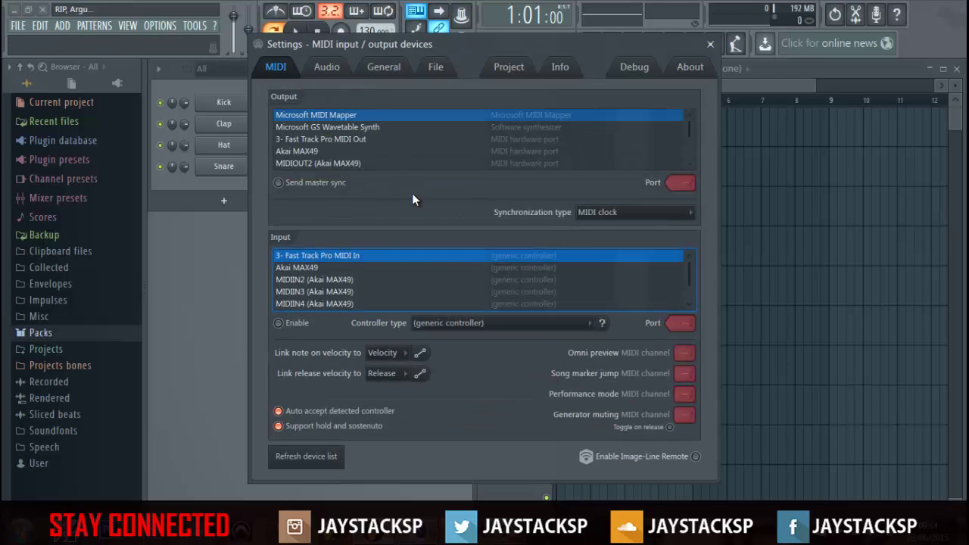
left_click(285, 268)
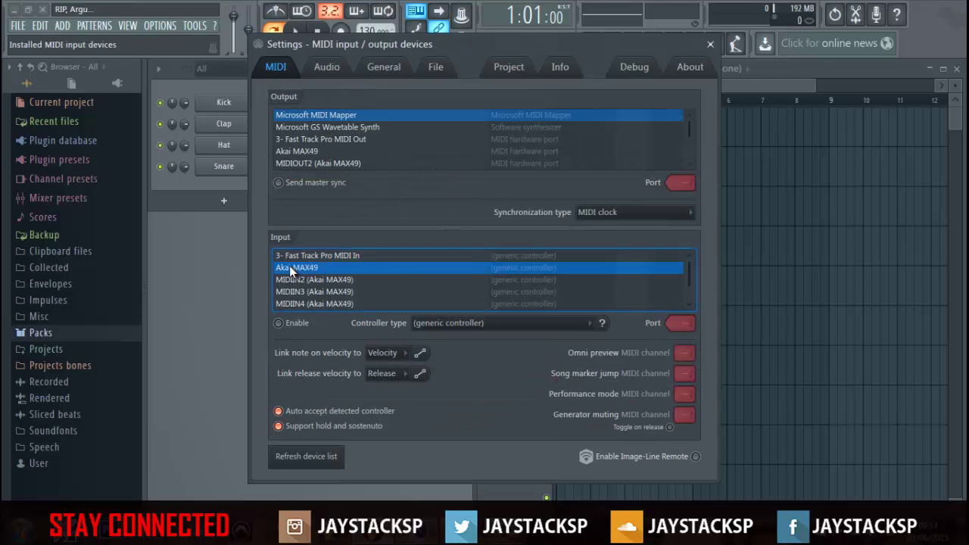
left_click(288, 326)
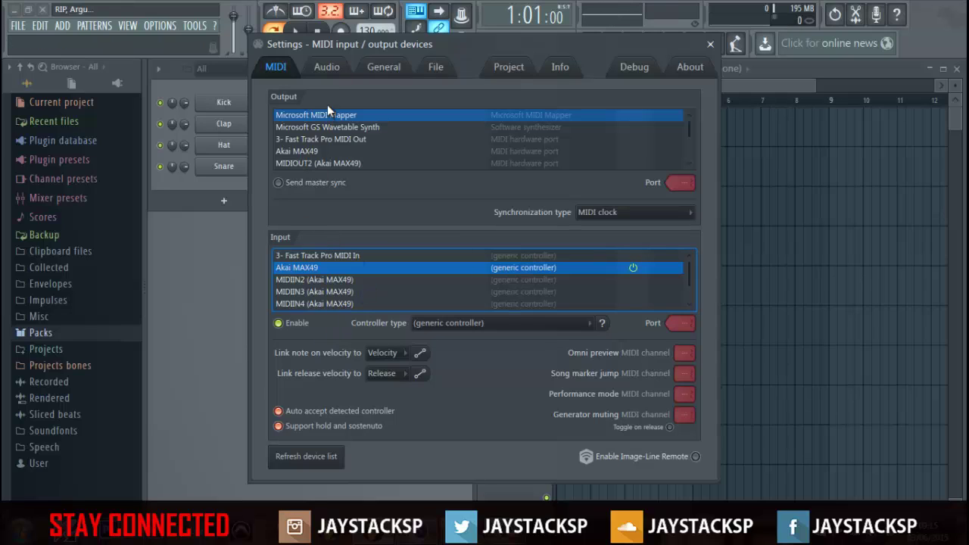
Step: Set both the note-on and release velocity links to (none)
left_click(383, 352)
left_click(386, 370)
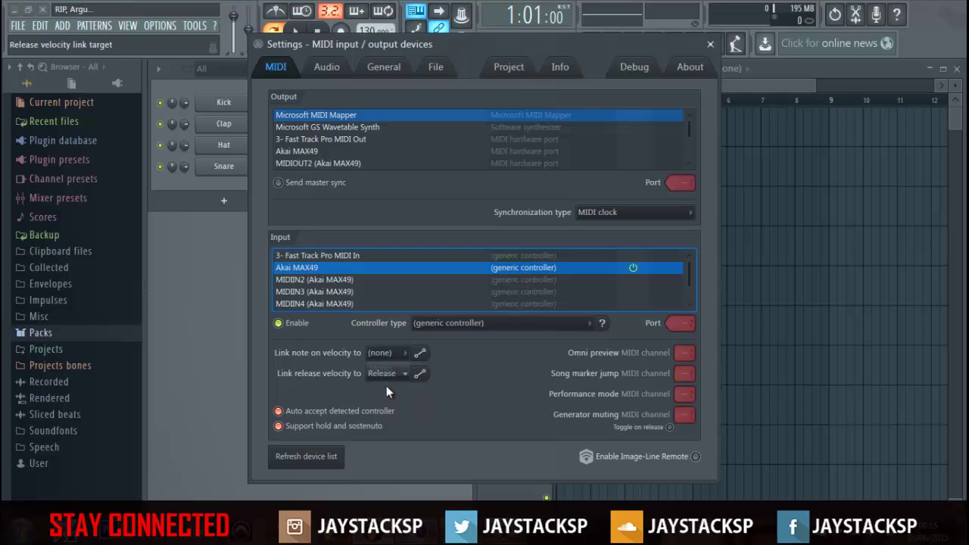
left_click(385, 375)
left_click(388, 390)
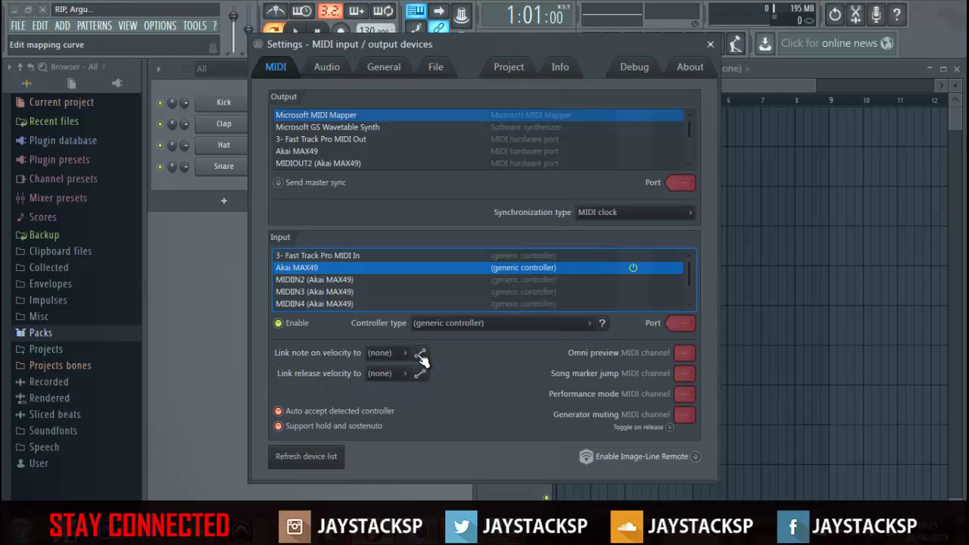
Step: Switch to General settings and look through the theme list and advanced options, keeping Default
left_click(327, 67)
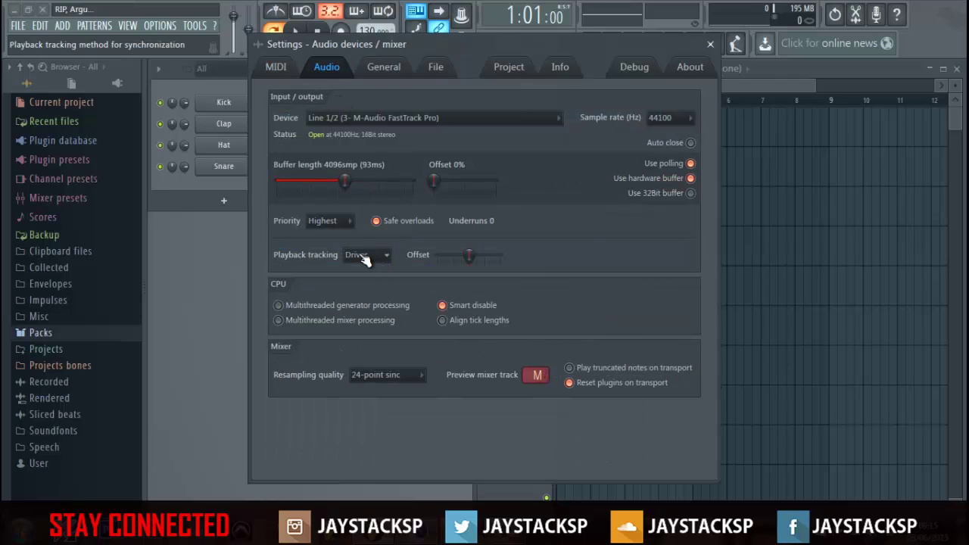
left_click(387, 72)
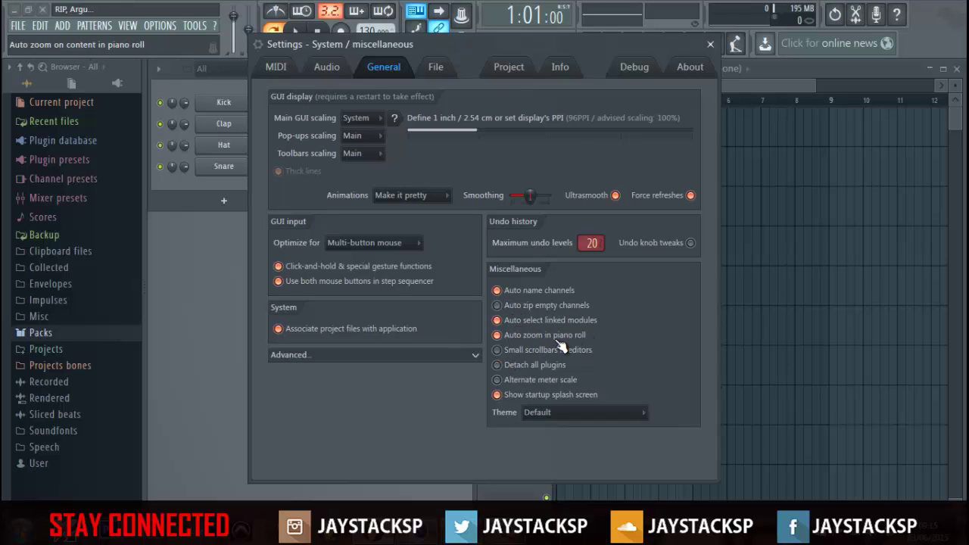
left_click(543, 411)
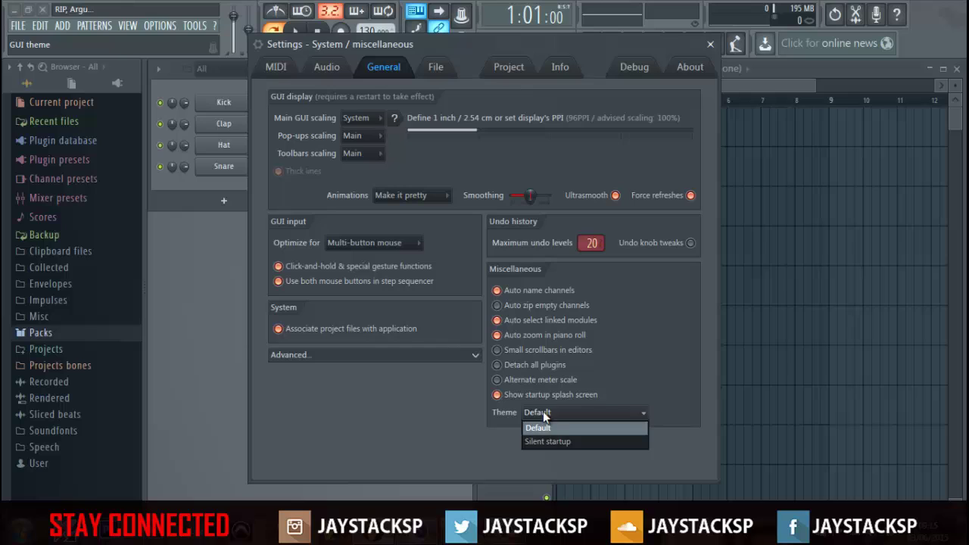
left_click(564, 418)
left_click(394, 356)
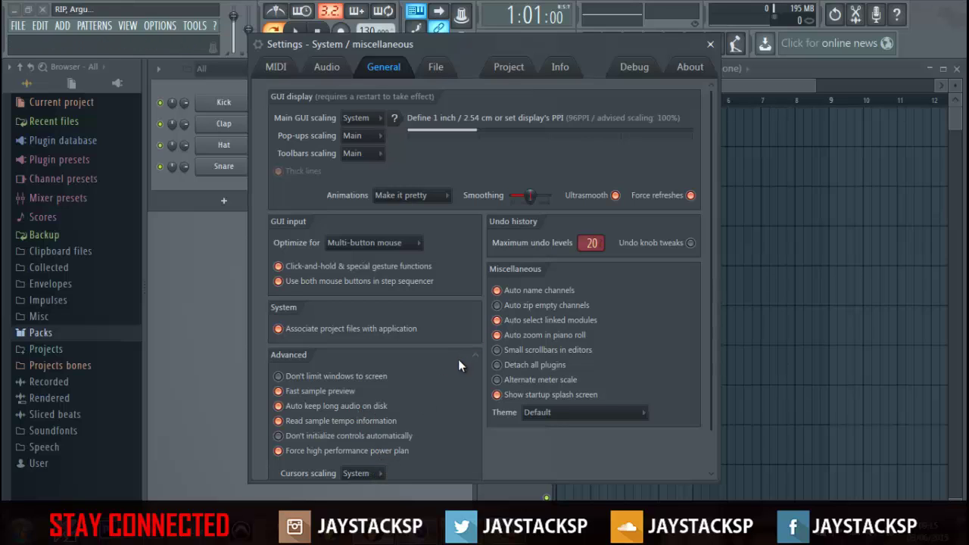
left_click(478, 356)
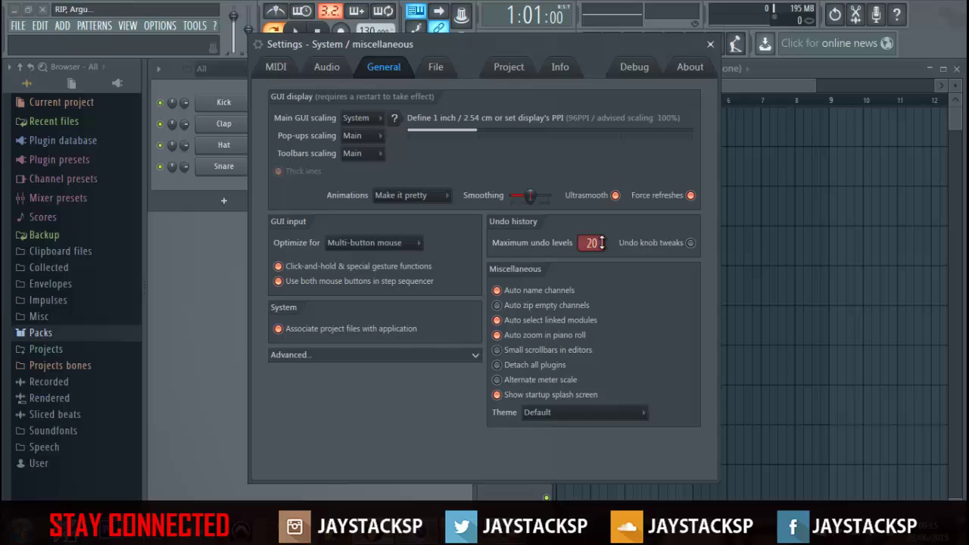
Step: Drag the Maximum undo levels value up until it reads 999
left_click_drag(595, 243, 563, 90)
left_click_drag(533, 310, 525, 366)
left_click_drag(602, 242, 644, 390)
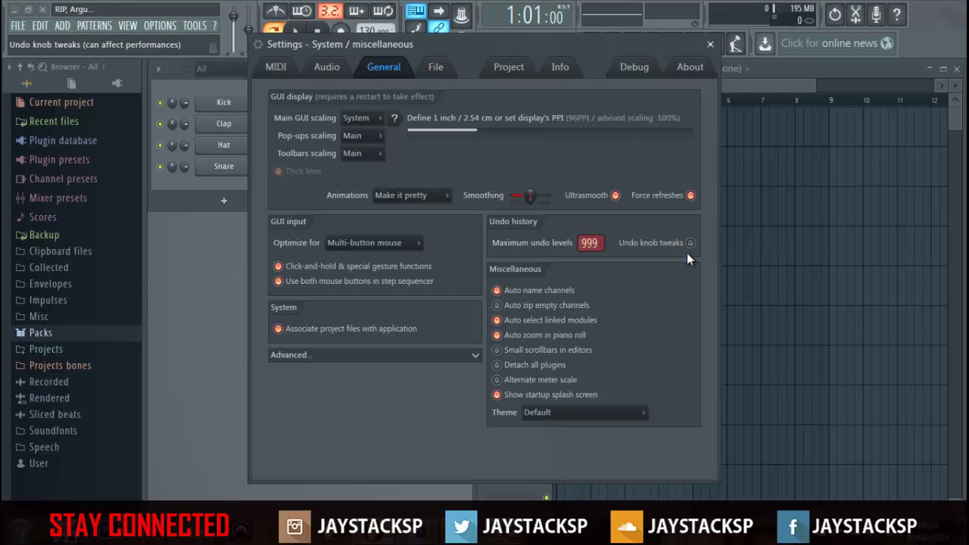
Step: Rescan the installed plugins from the File settings and dismiss the completion message
left_click(437, 69)
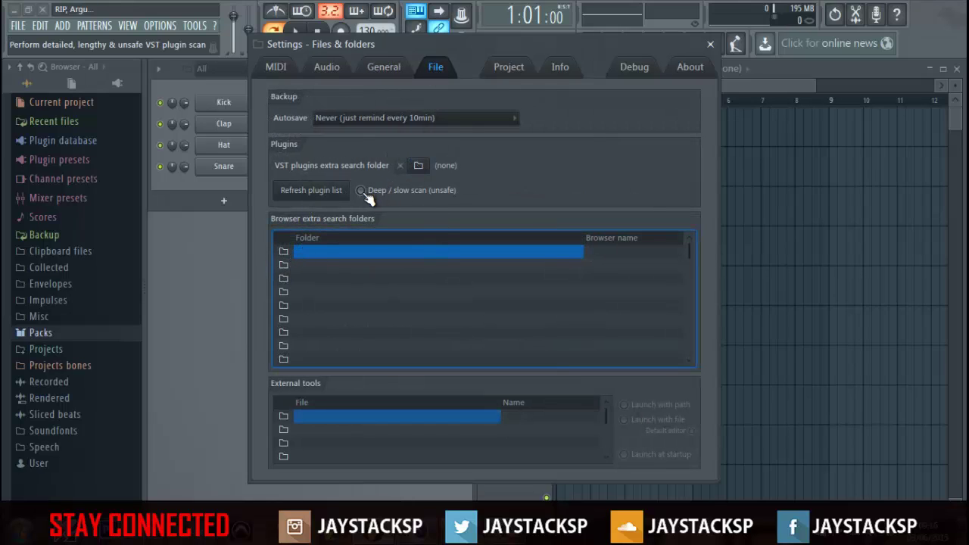
left_click(302, 192)
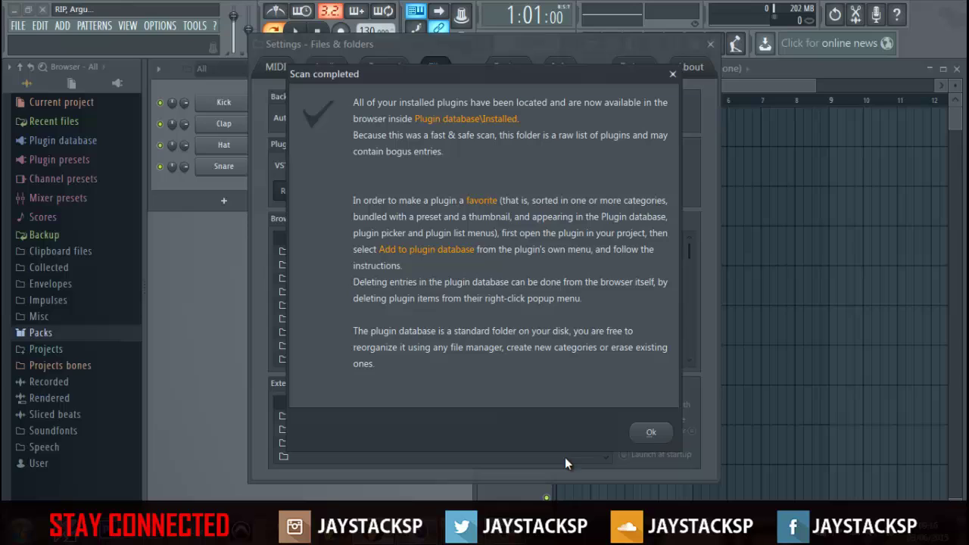
left_click(636, 432)
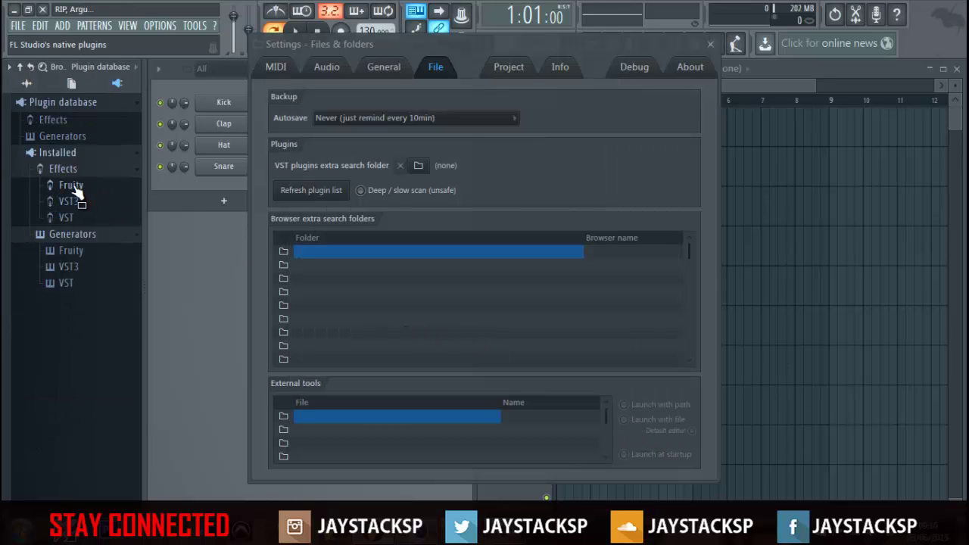
Step: Browse the installed VST and VST3 effects folders, then collapse Installed plugins
left_click(66, 217)
left_click(67, 217)
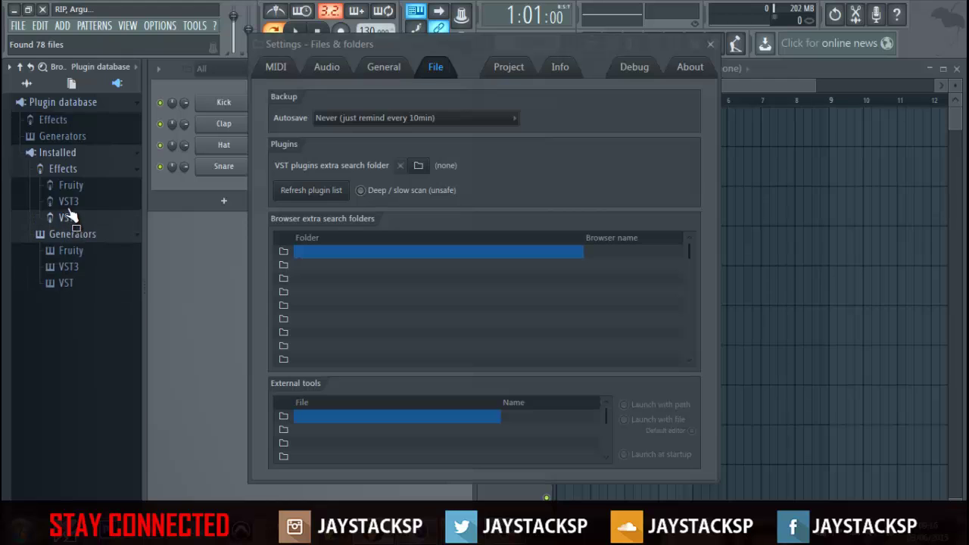
left_click(71, 203)
left_click(71, 203)
left_click(69, 219)
scroll(108, 289, "down", 10)
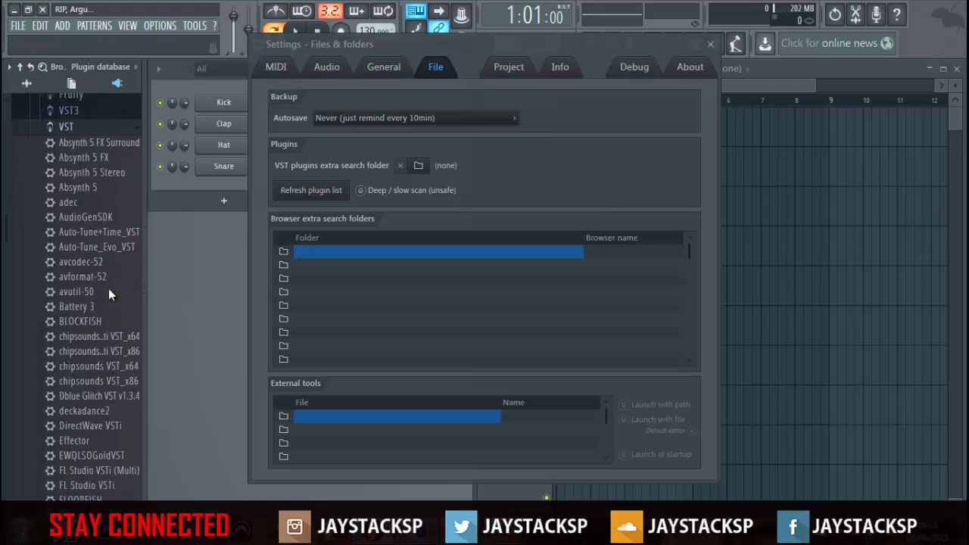
scroll(111, 292, "down", 1)
scroll(68, 248, "up", 15)
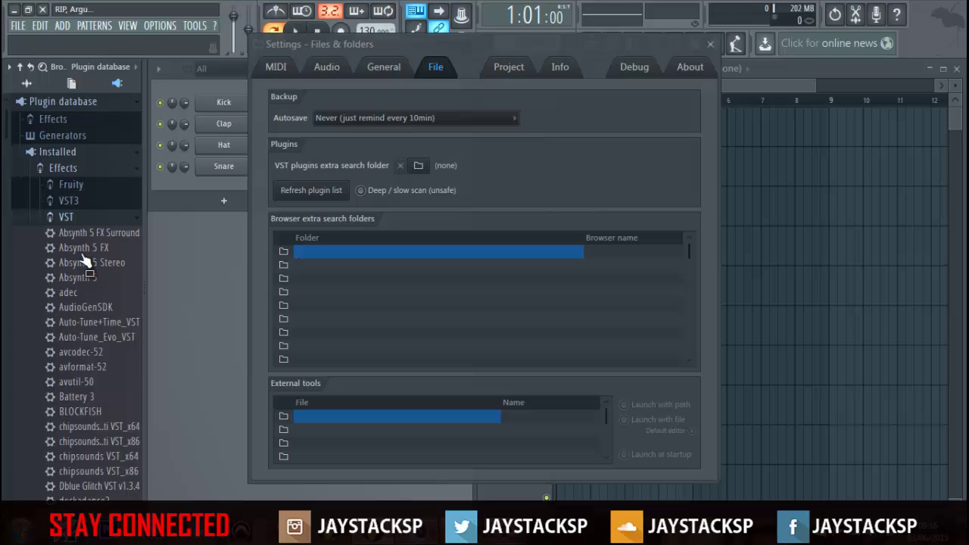
left_click(66, 218)
left_click(66, 154)
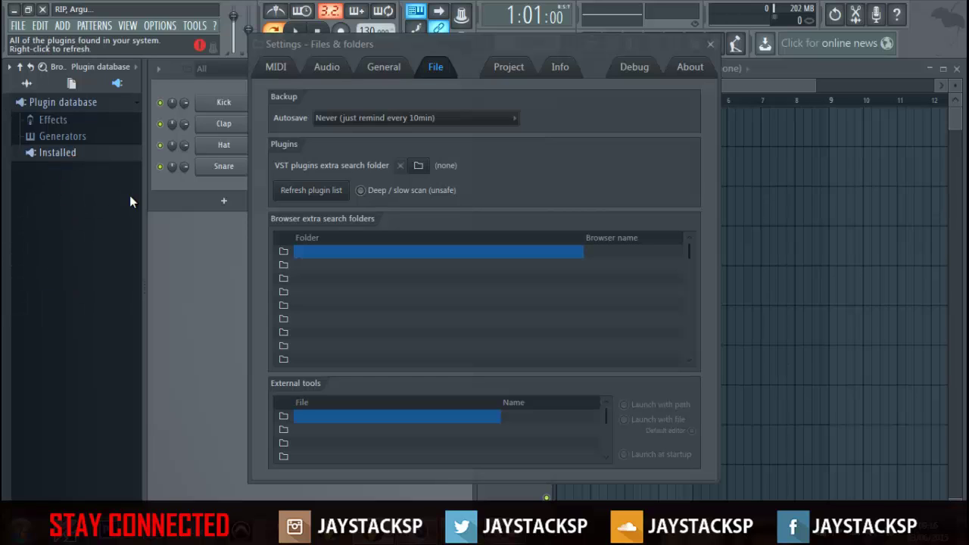
Step: Set autosave to Frequently (every 5min & before risky operations)
right_click(572, 303)
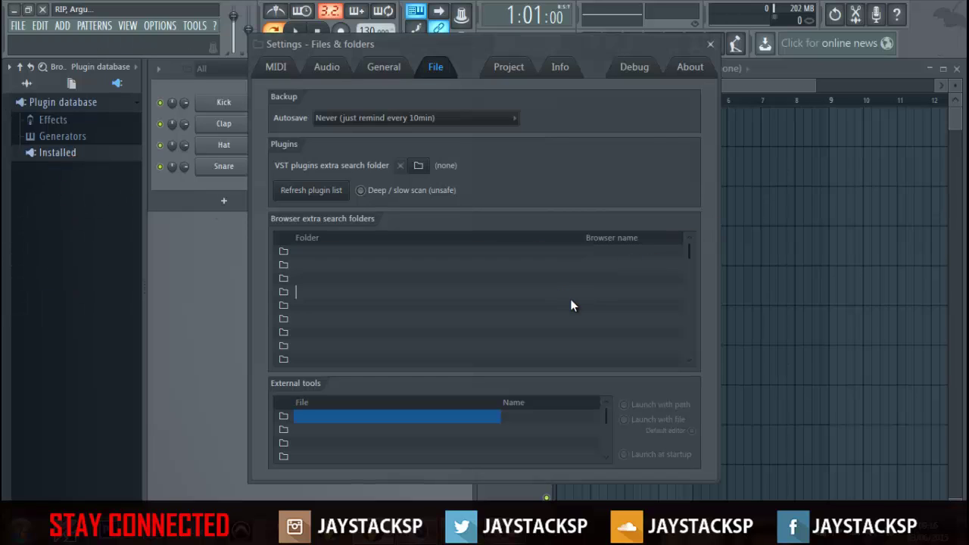
left_click(548, 119)
left_click(477, 117)
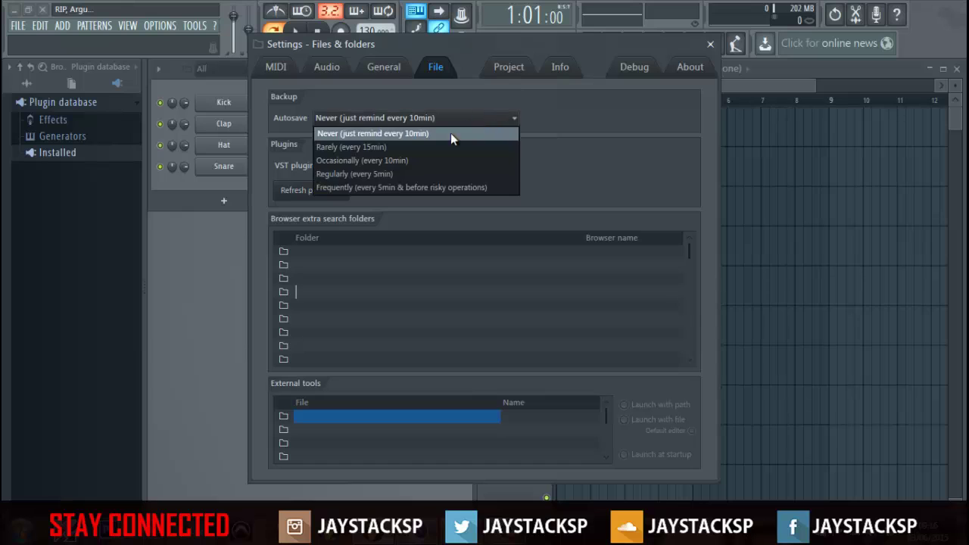
left_click(398, 188)
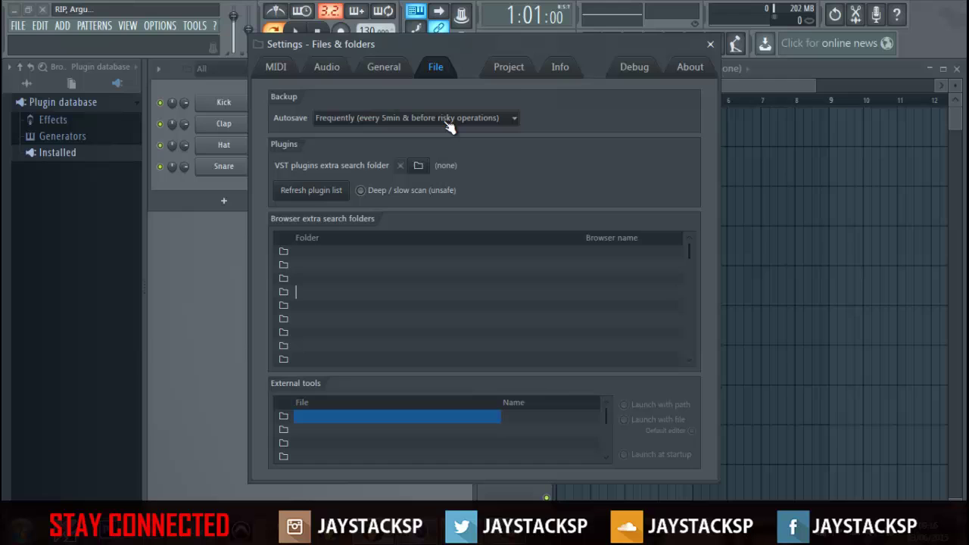
Step: Look through the Project, Info and Debug pages, ending on the About page
left_click(509, 67)
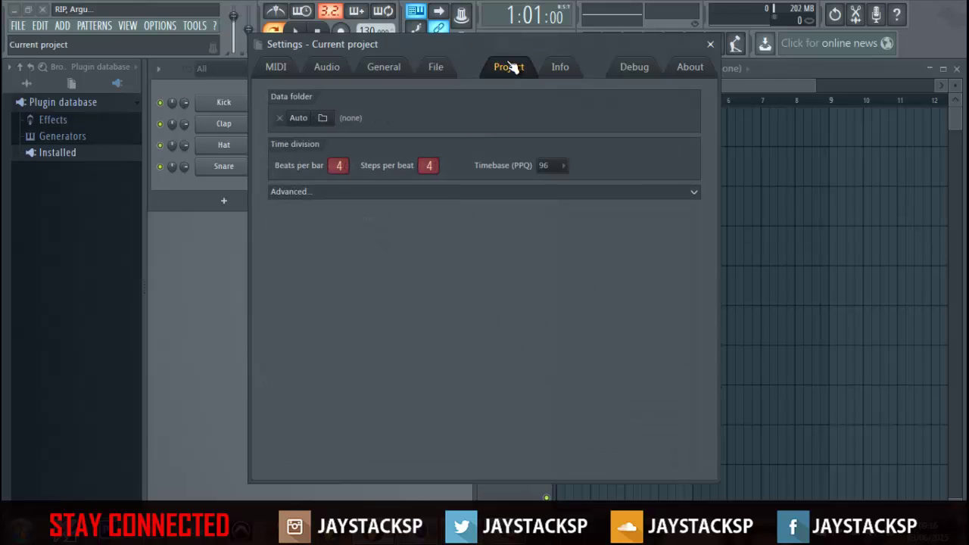
left_click(560, 68)
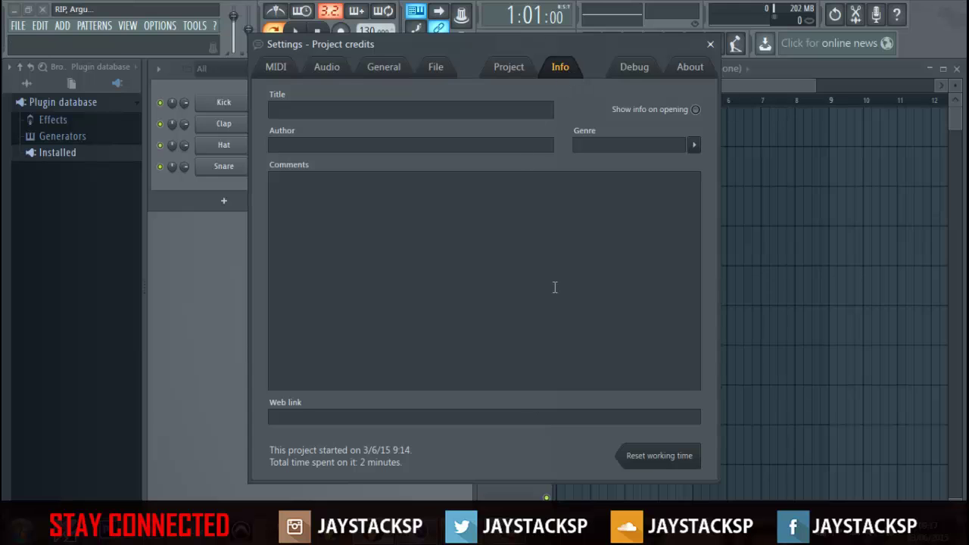
left_click(629, 69)
left_click(677, 67)
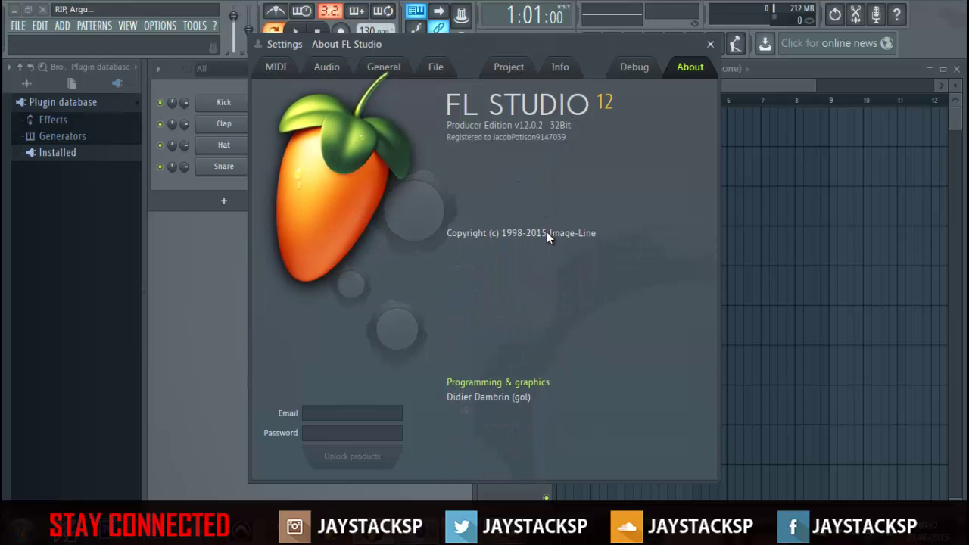
Step: Close Settings and step through the browser's plugin categories, current project and all folders
left_click(710, 44)
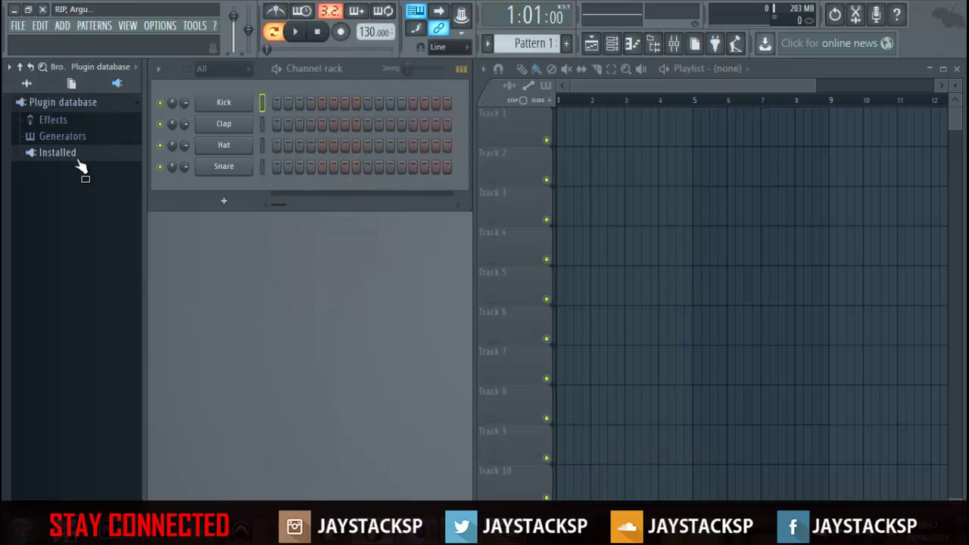
left_click(58, 141)
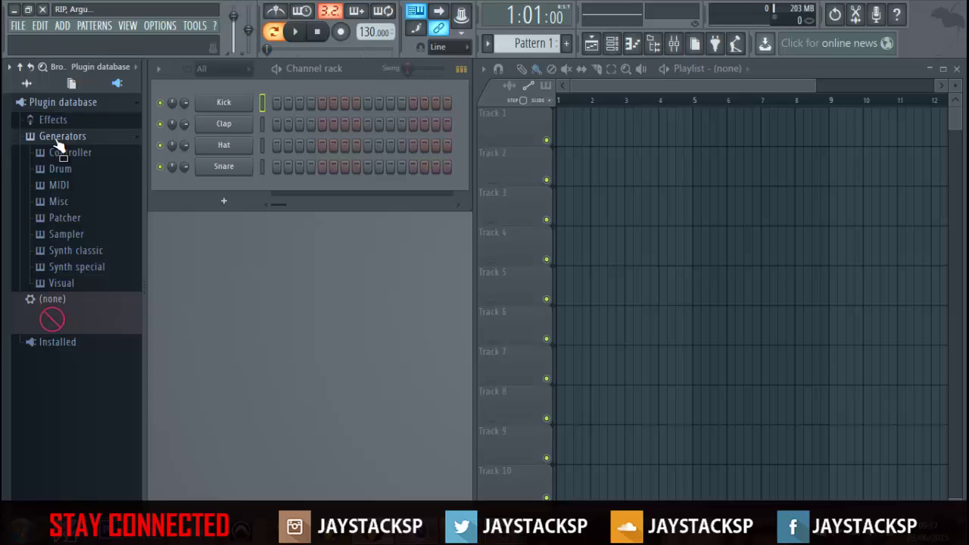
left_click(58, 139)
left_click(60, 121)
left_click(64, 120)
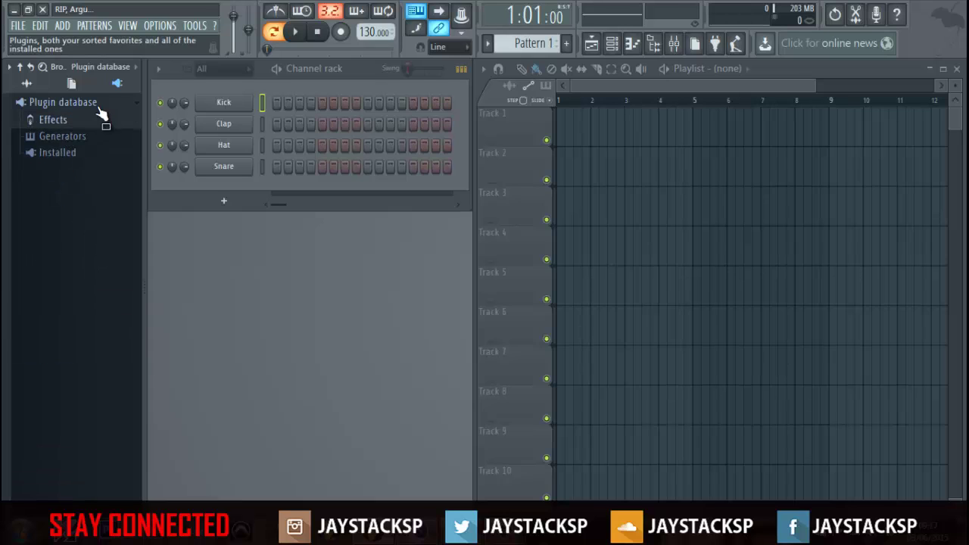
left_click(133, 106)
left_click(72, 84)
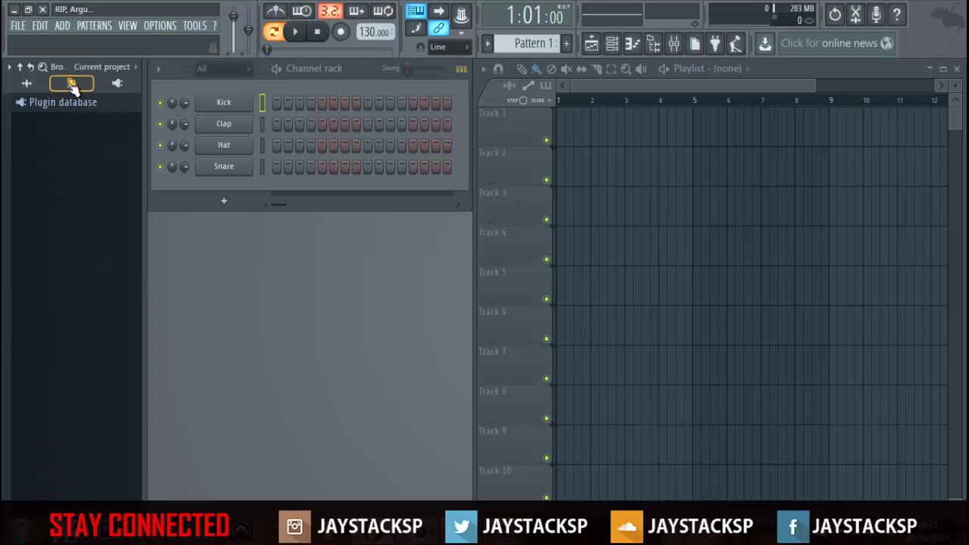
left_click(27, 83)
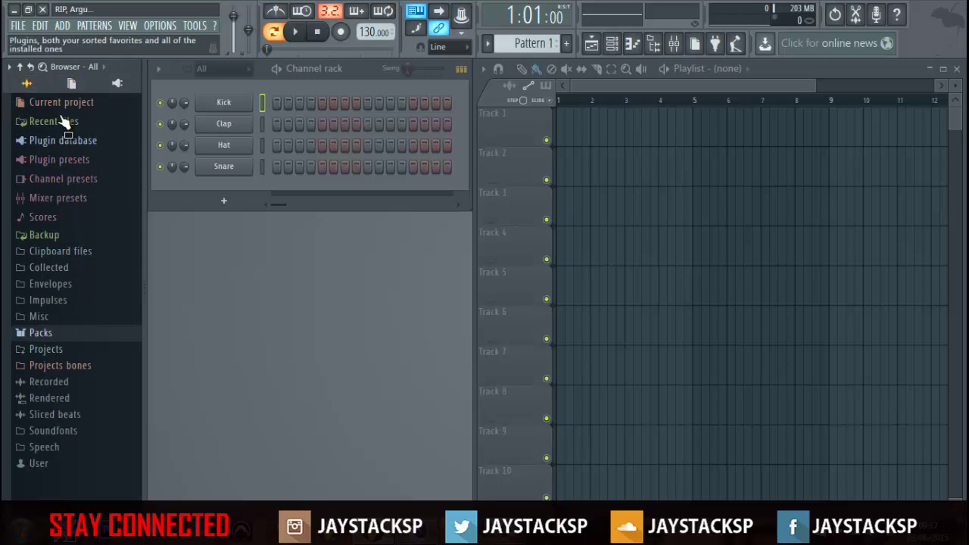
Step: Switch the browser to the Plugin database and peek into its Effects and Generators categories
left_click(117, 83)
left_click(60, 109)
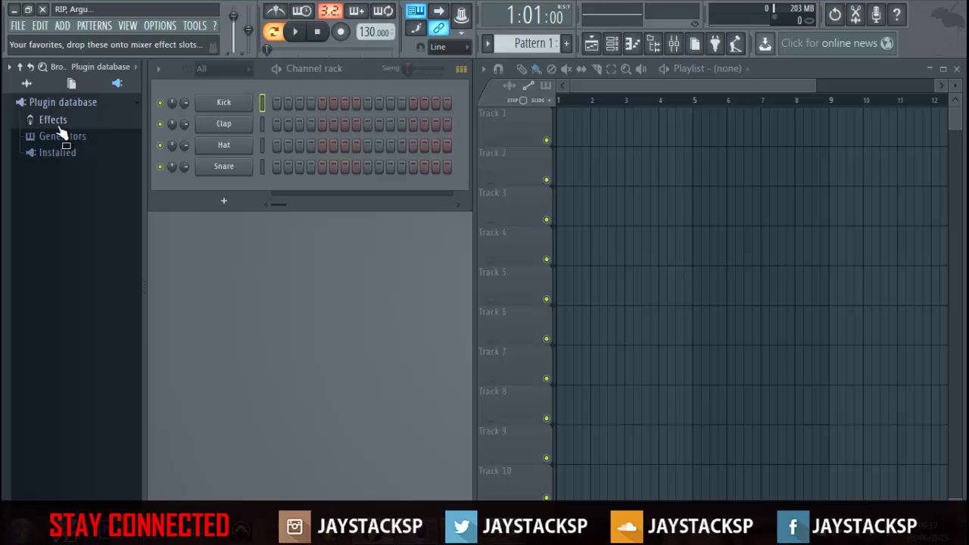
left_click(54, 120)
left_click(61, 126)
left_click(65, 138)
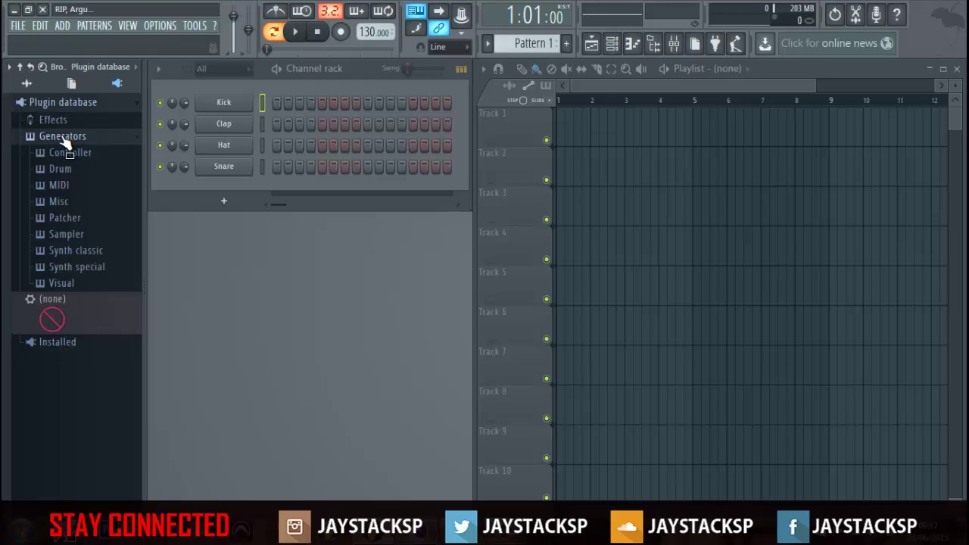
left_click(68, 138)
Step: Expand Installed > Effects > VST and scroll the list down to Sylenth1
left_click(56, 152)
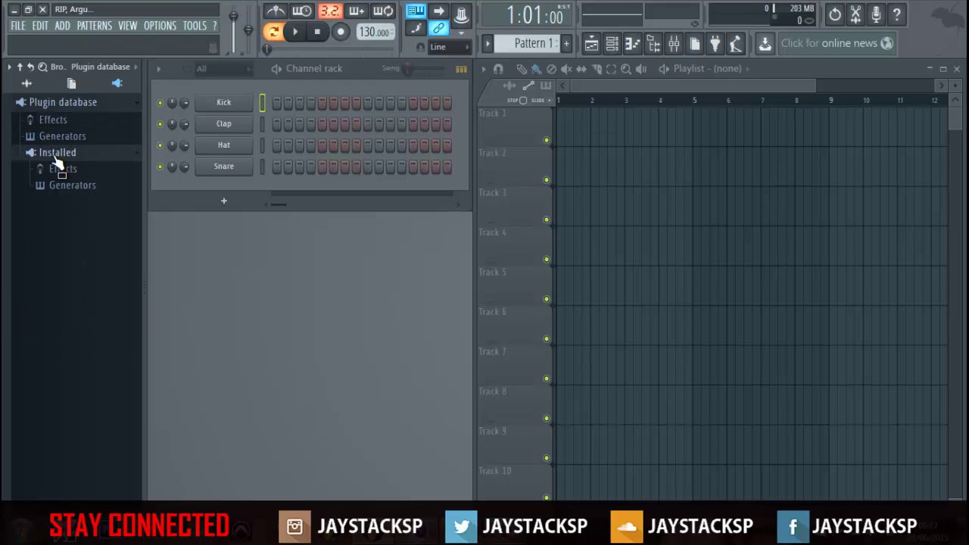
left_click(65, 168)
left_click(67, 202)
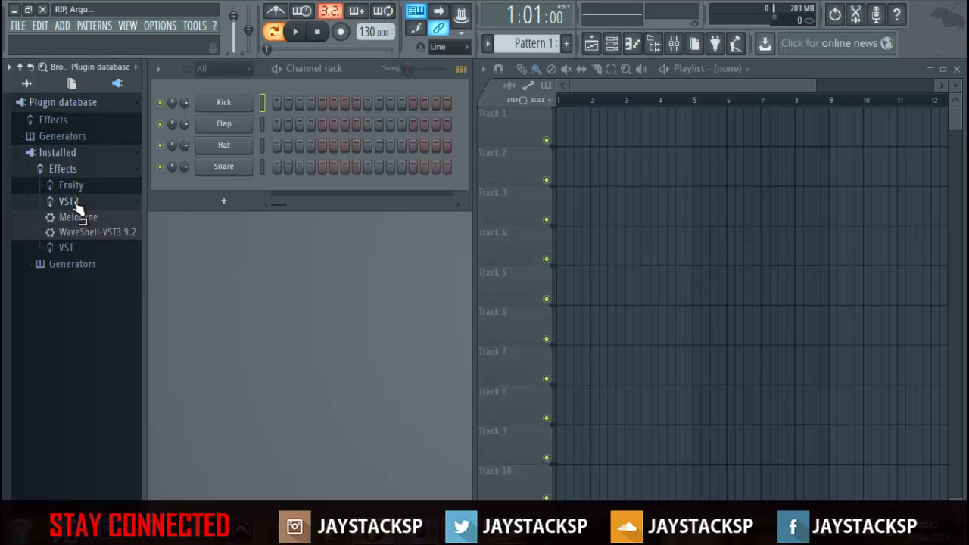
left_click(67, 202)
left_click(66, 201)
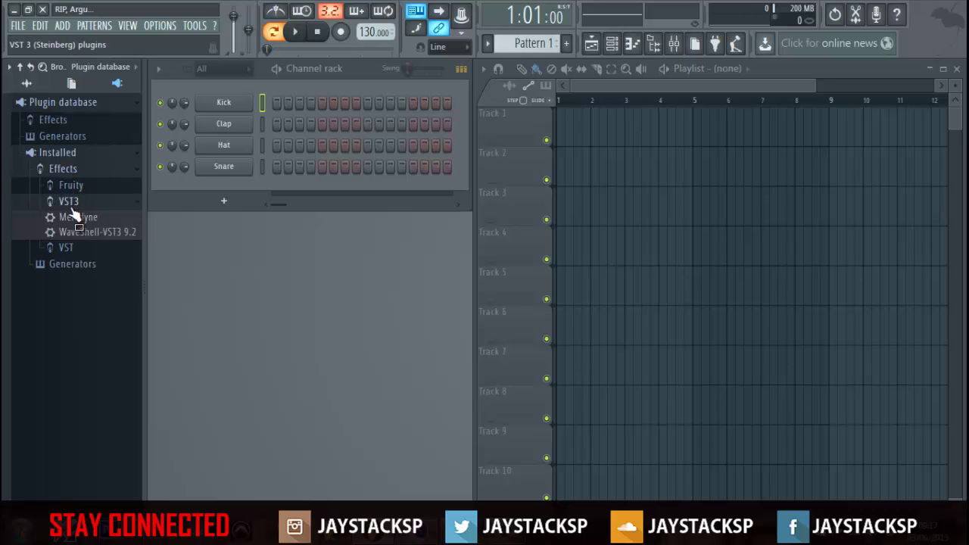
left_click(66, 201)
left_click(67, 217)
scroll(120, 295, "down", 15)
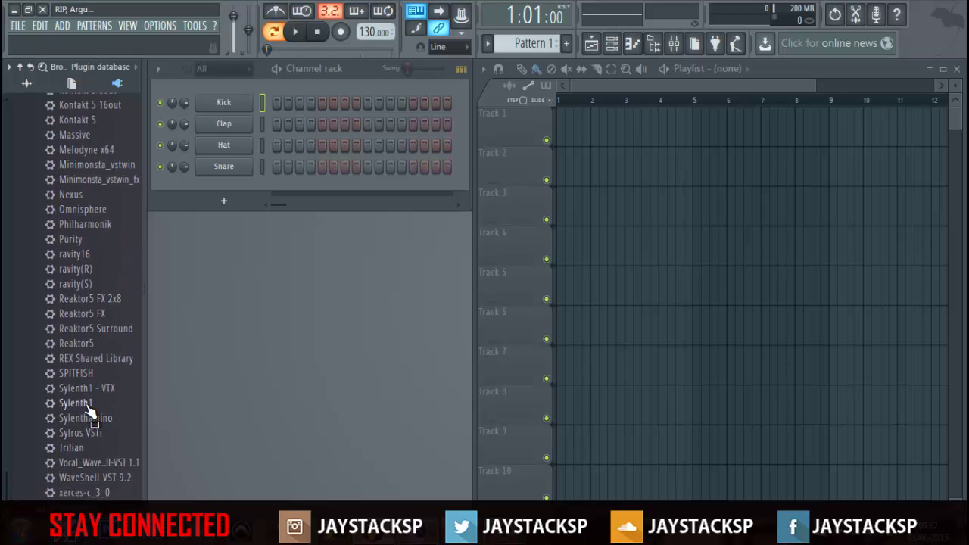
Step: Drop Sylenth1 - VTX into the channel rack, move its window aside, and check the empty Sampler settings
left_click_drag(90, 395, 218, 186)
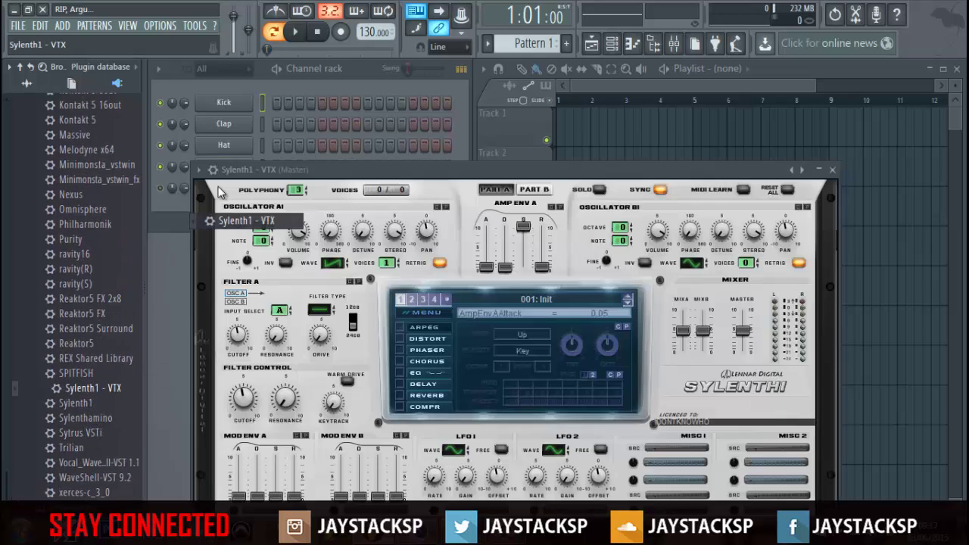
left_click_drag(355, 164, 508, 138)
left_click(223, 187)
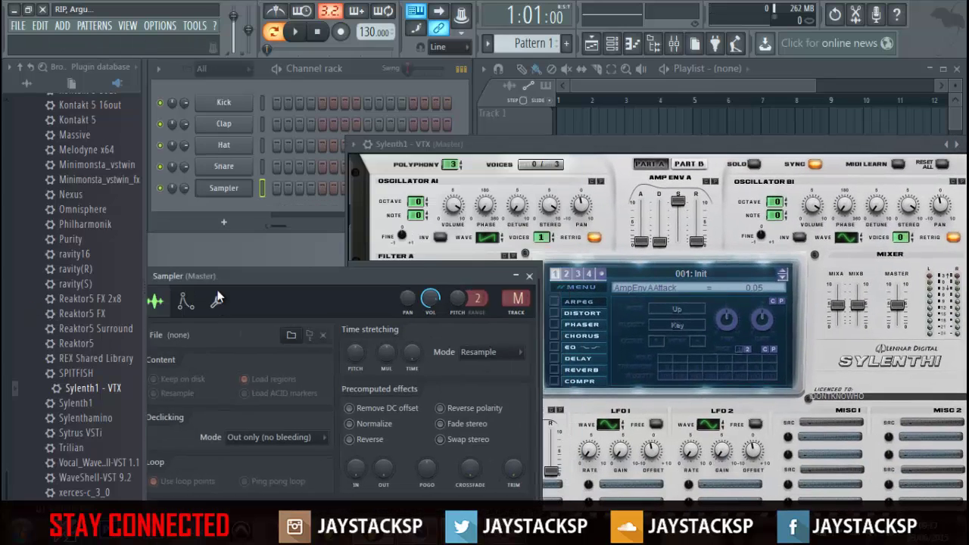
double_click(226, 189)
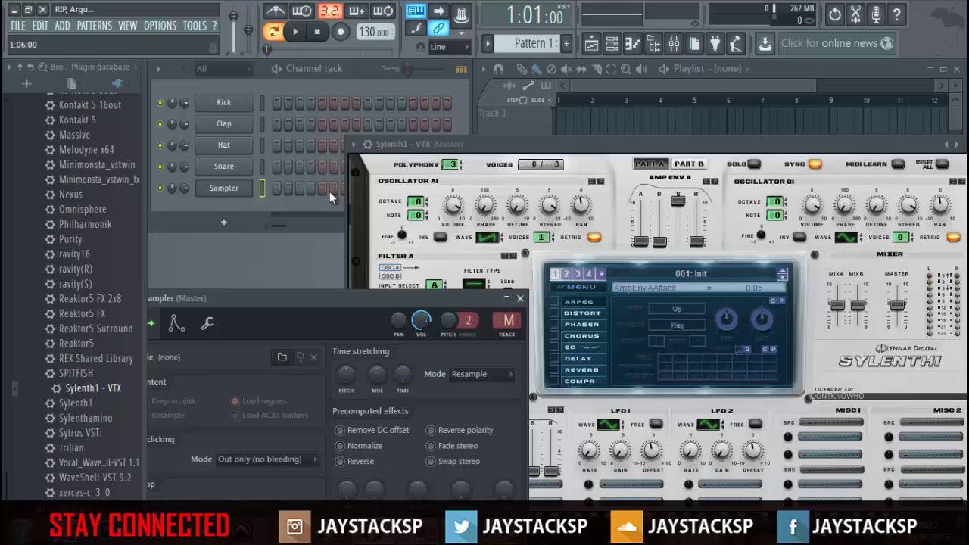
left_click_drag(290, 285, 468, 114)
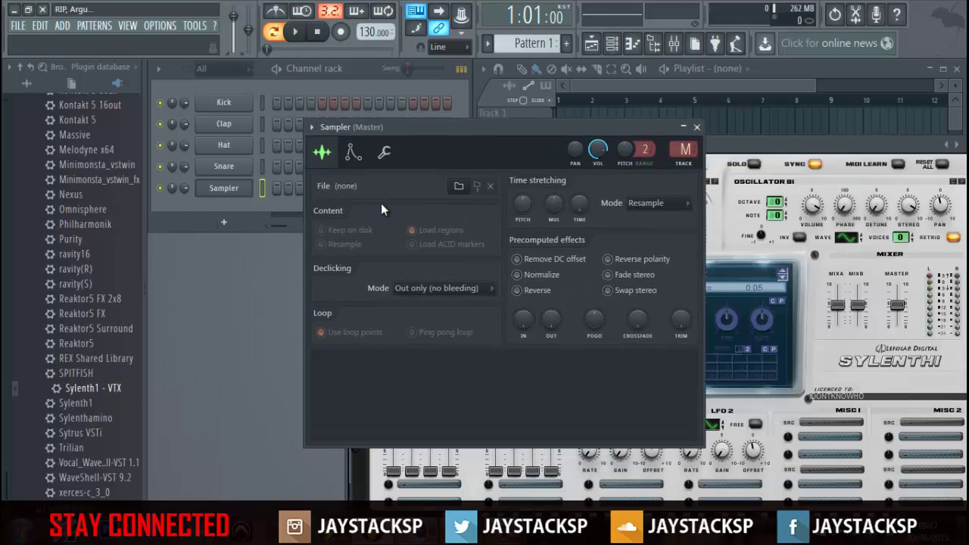
left_click(696, 127)
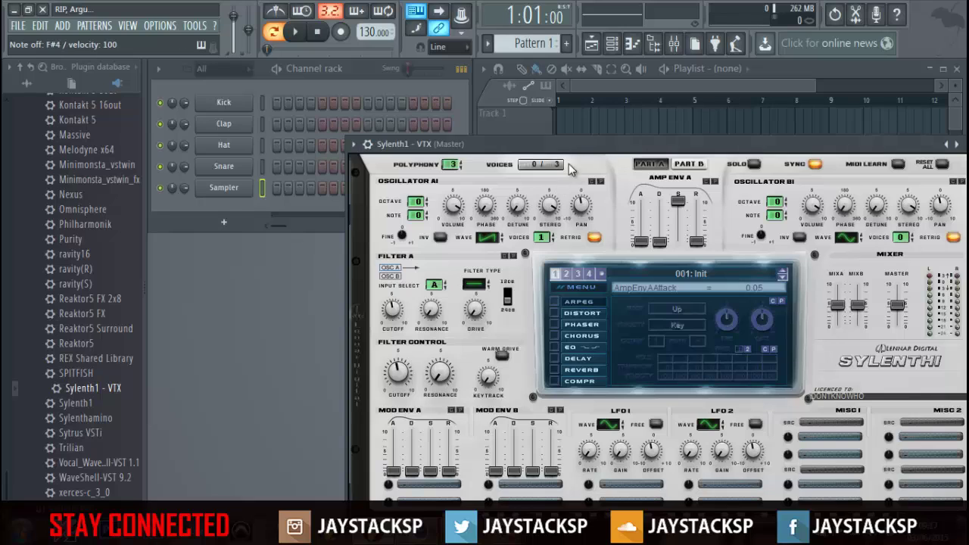
left_click(223, 188)
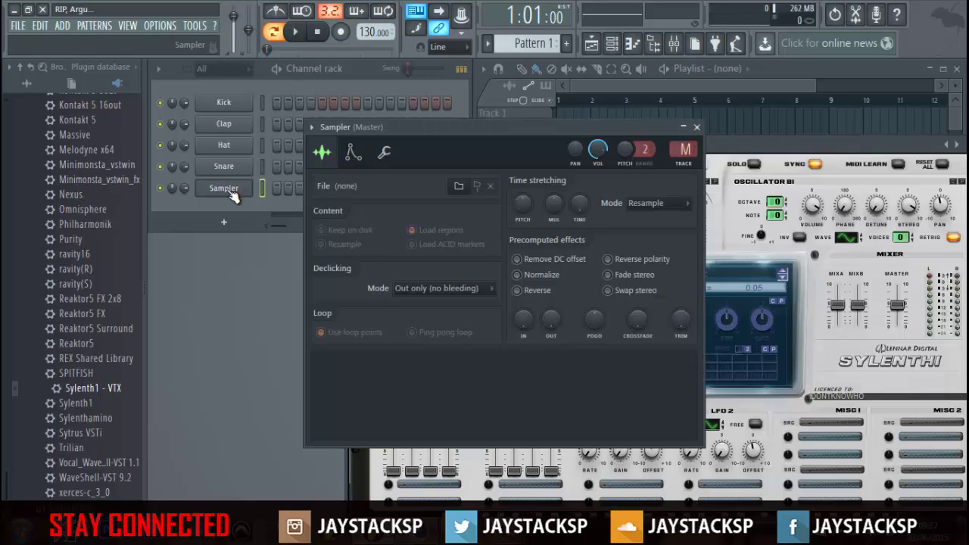
left_click(696, 128)
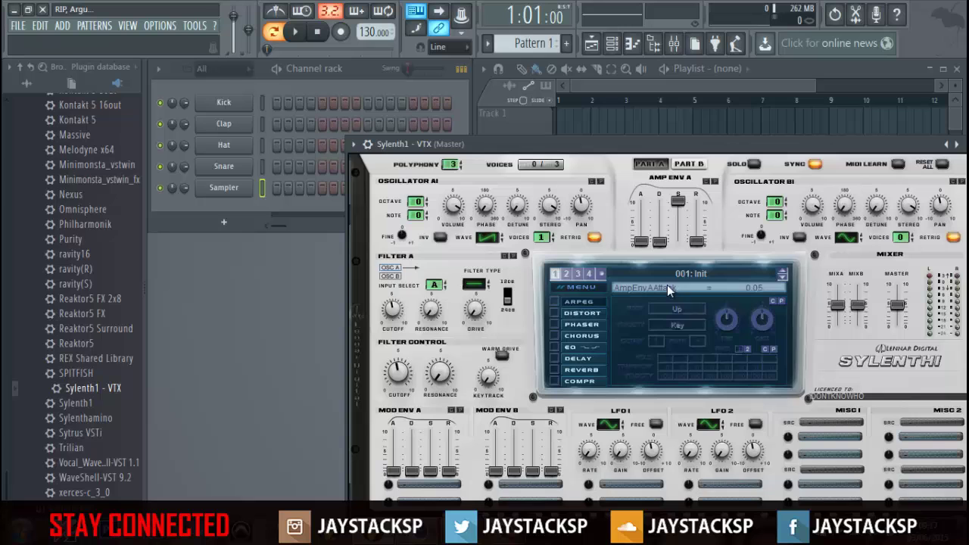
Step: Load the {SuperStar O} PresetBank V1 .fxb through Sylenth1's MENU > Load Bank, activating 8-bit Lead SSO
left_click(575, 287)
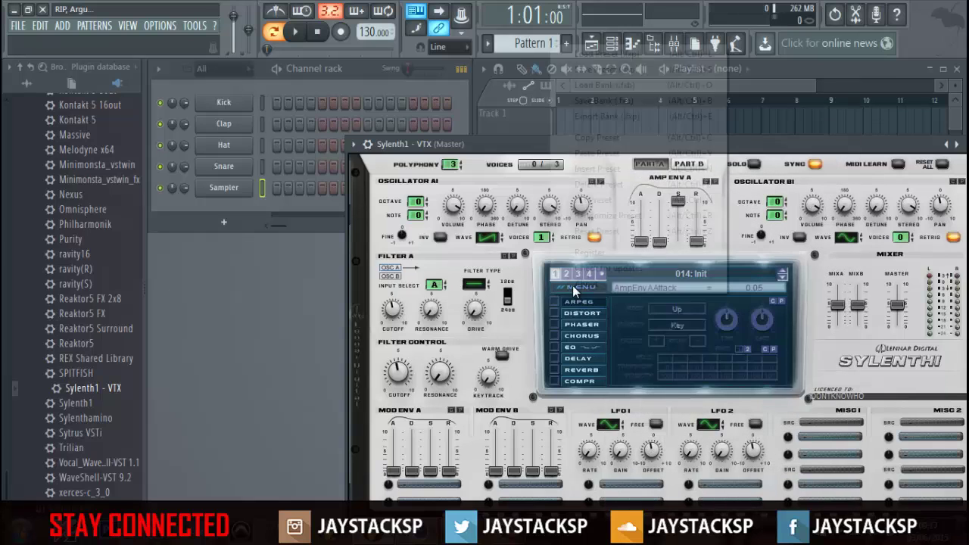
left_click(598, 86)
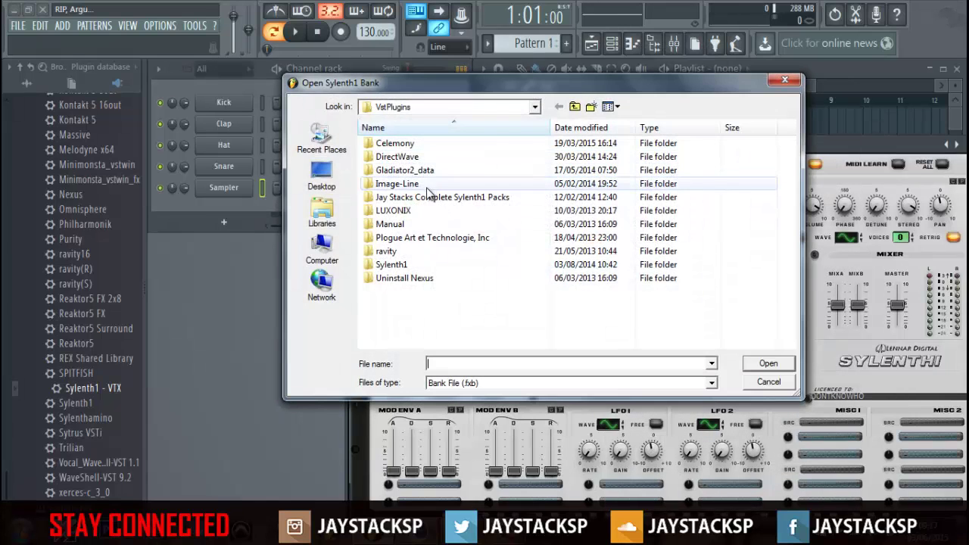
double_click(427, 199)
double_click(428, 143)
double_click(429, 145)
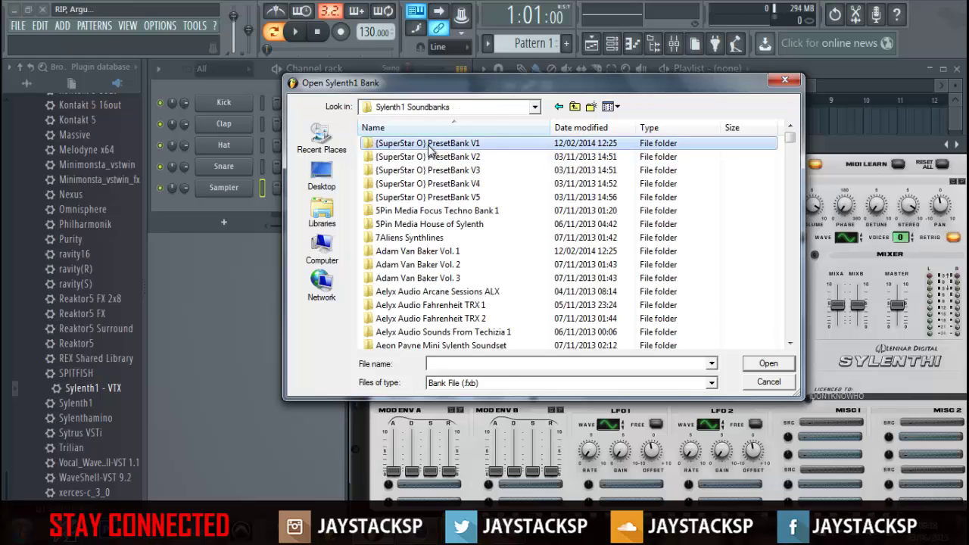
double_click(429, 145)
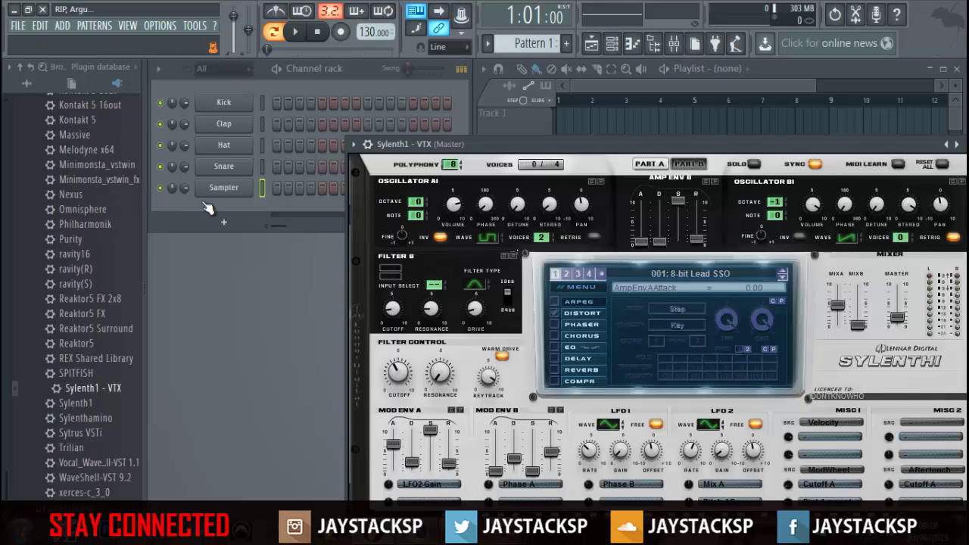
left_click(236, 190)
left_click(365, 162)
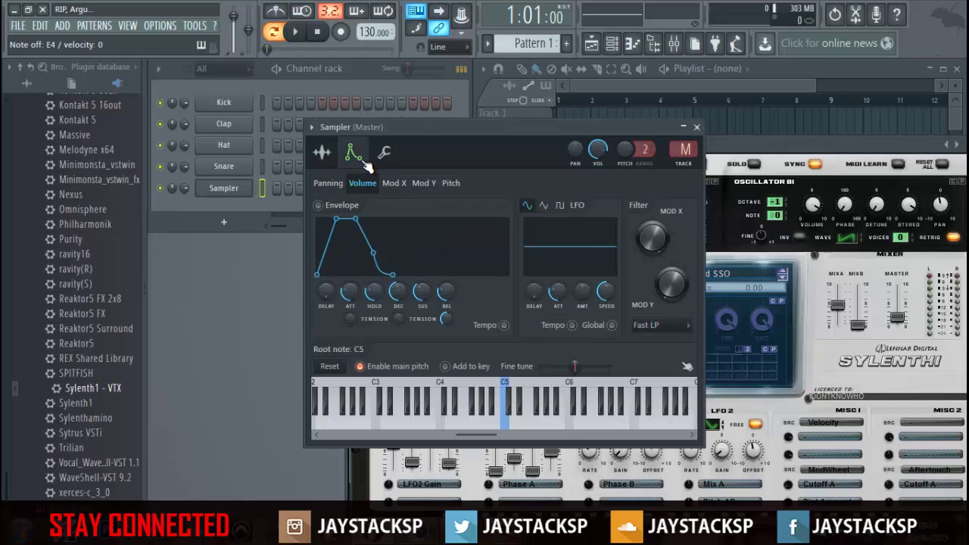
left_click(384, 155)
left_click(322, 153)
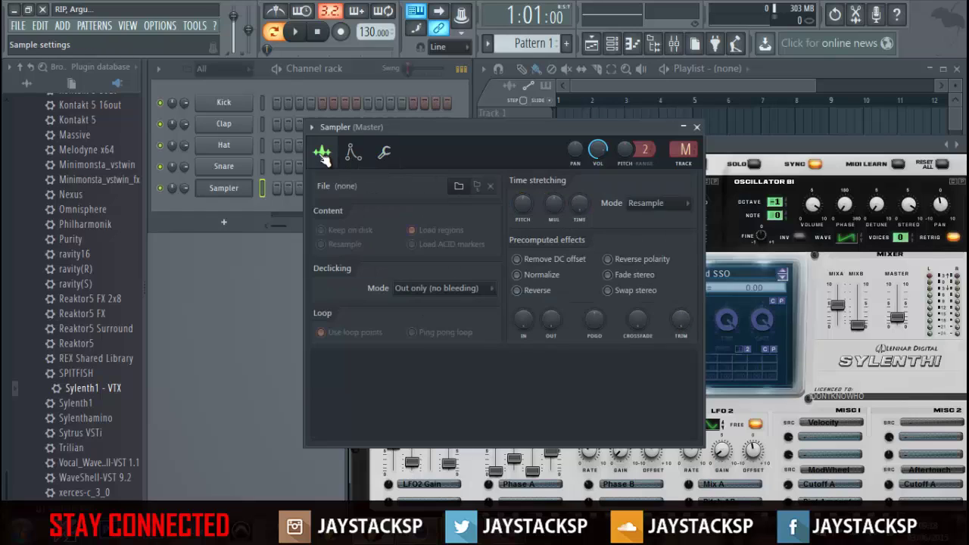
left_click(697, 128)
right_click(250, 188)
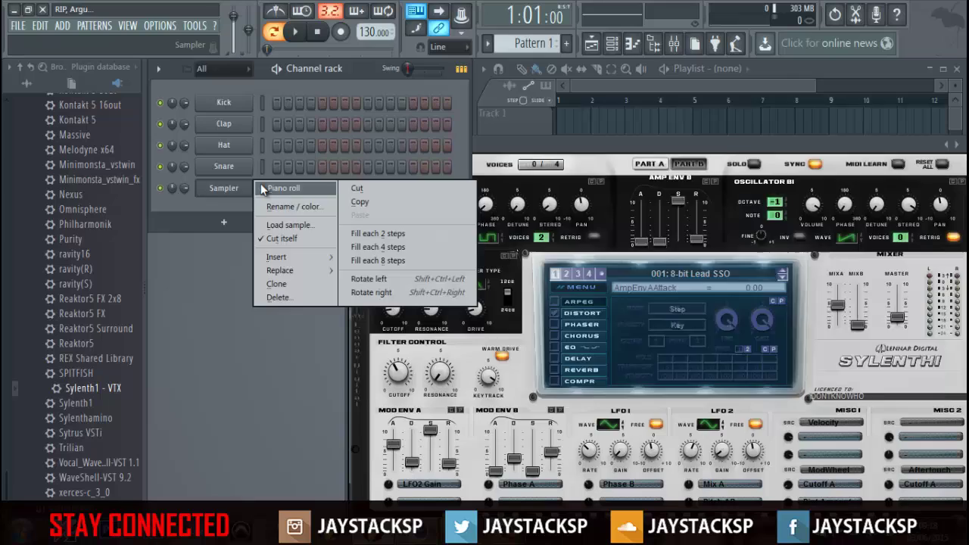
left_click(260, 184)
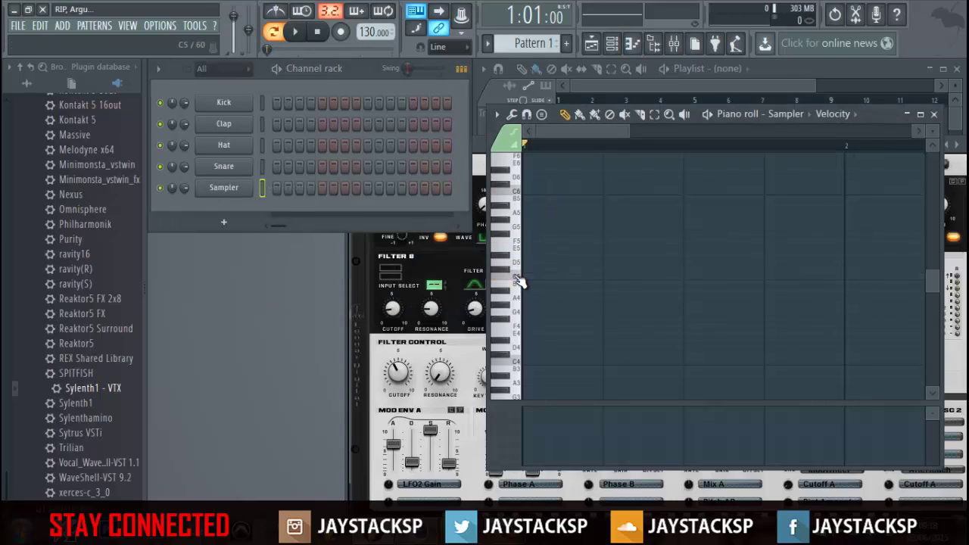
left_click(934, 113)
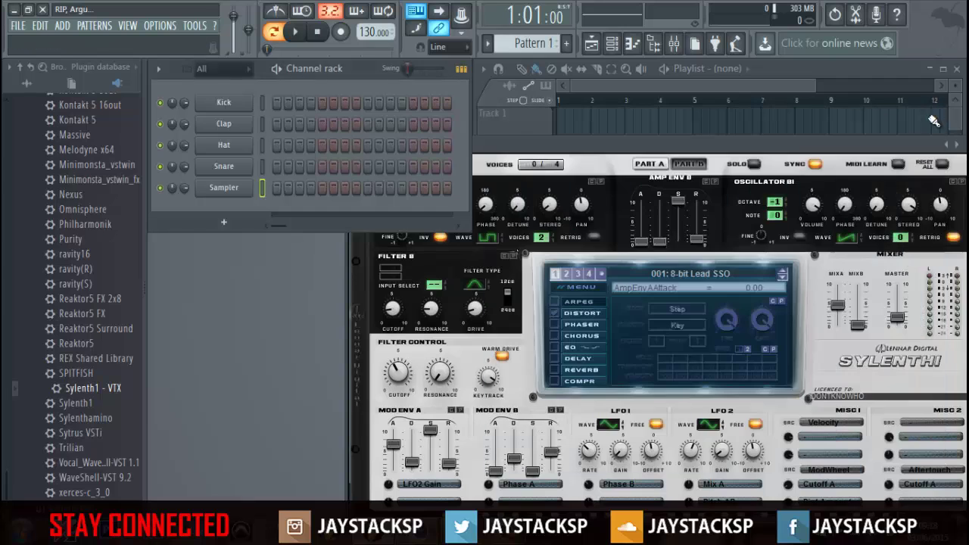
Step: Open General settings from Options and close them again
left_click(160, 25)
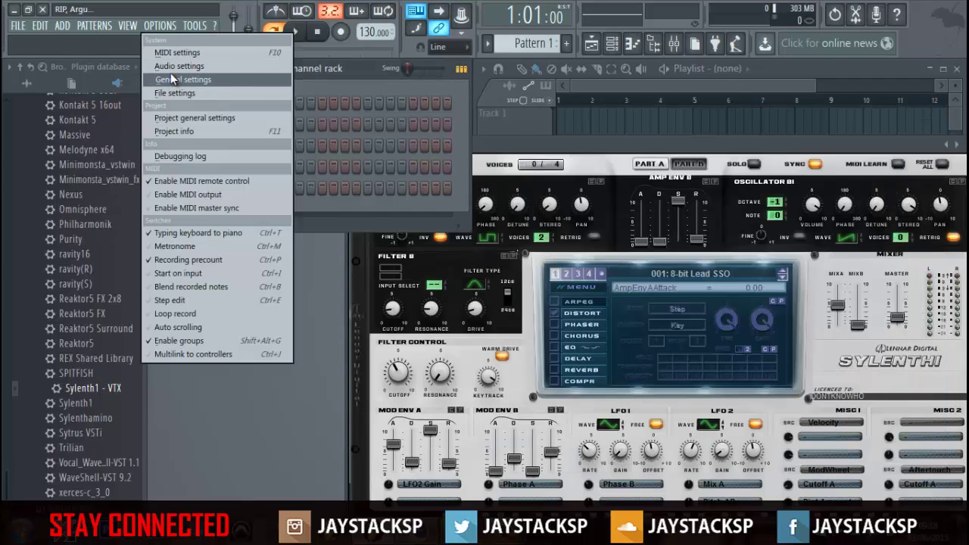
left_click(173, 88)
left_click(710, 44)
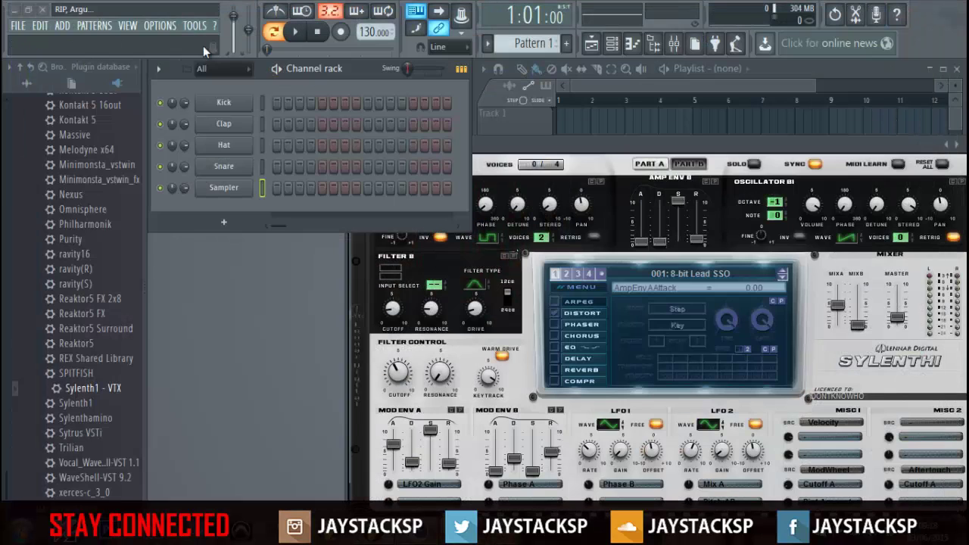
Step: Select Line 1/2 (3- M-Audio FastTrack Pro) as the audio device, then close the settings
left_click(171, 27)
left_click(177, 65)
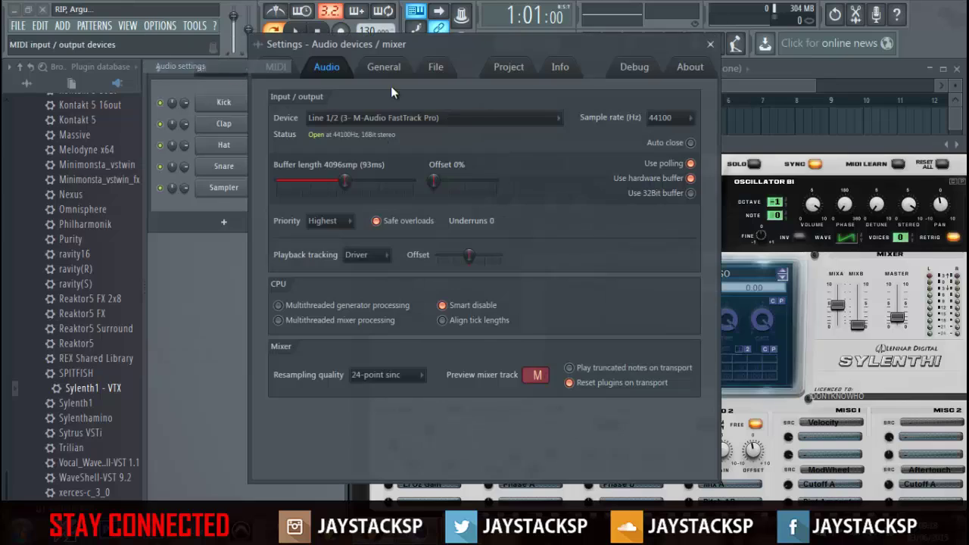
left_click(452, 120)
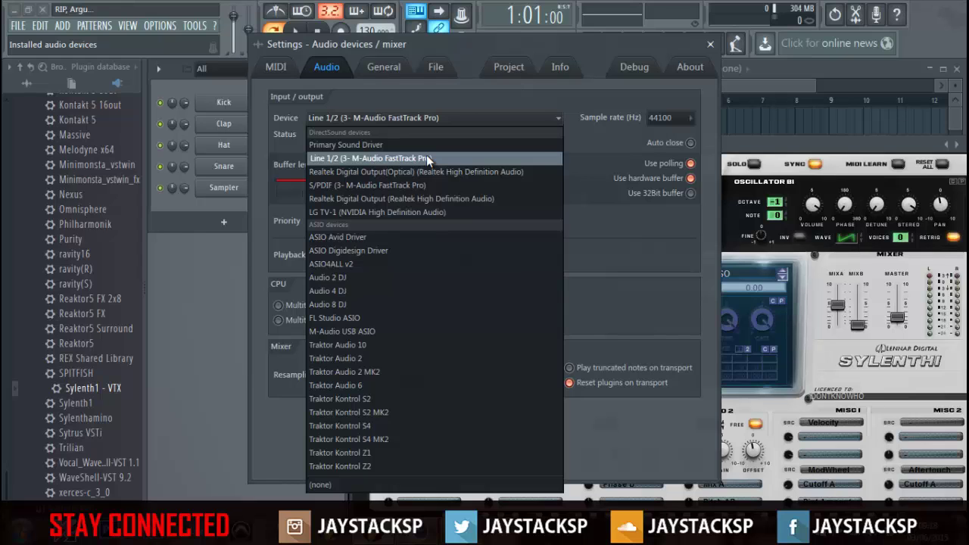
left_click(426, 158)
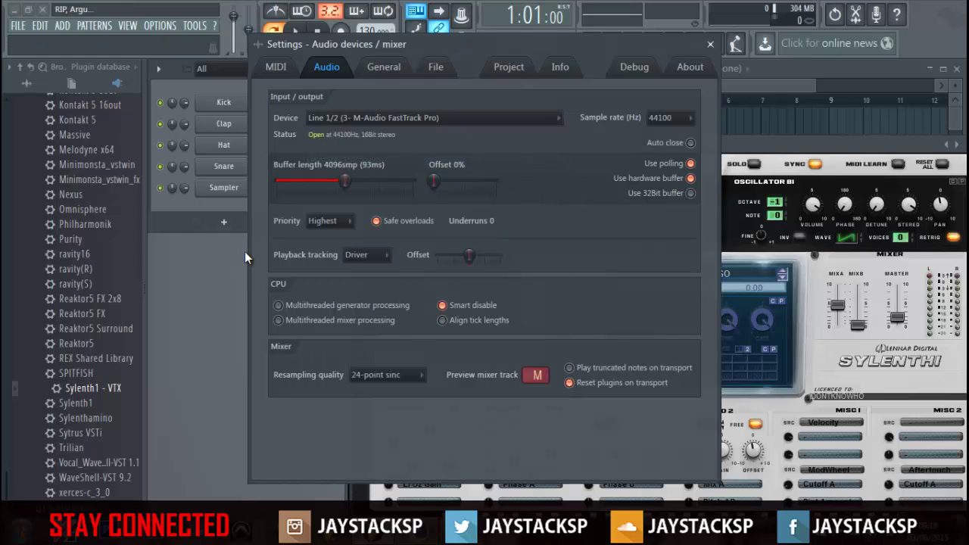
left_click(710, 44)
Step: Open the Clap, Kick and Sampler channel settings in turn
left_click(237, 124)
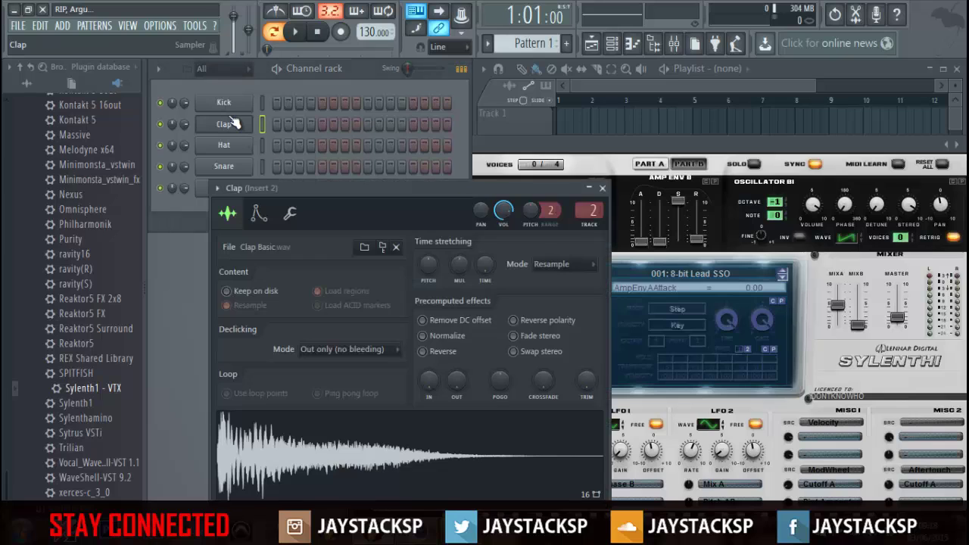
left_click(230, 103)
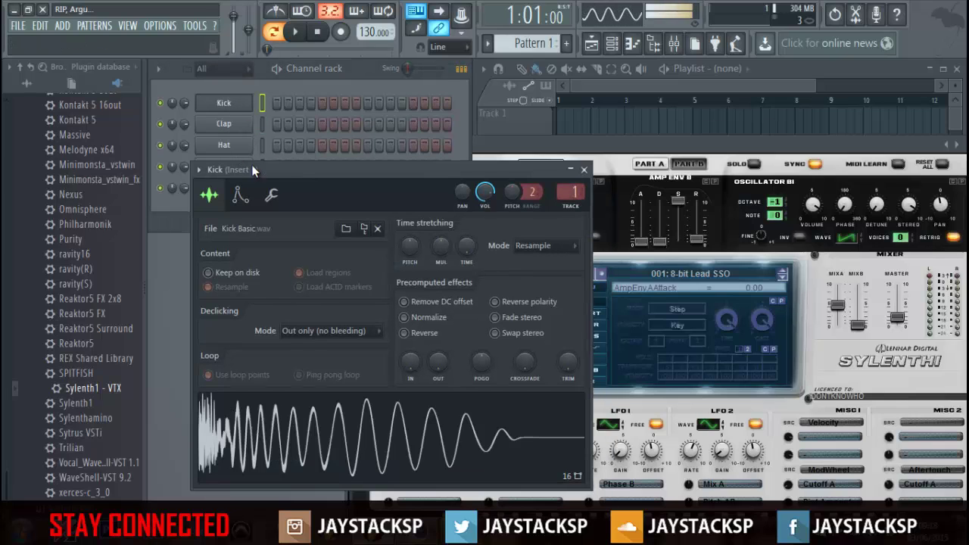
left_click(223, 189)
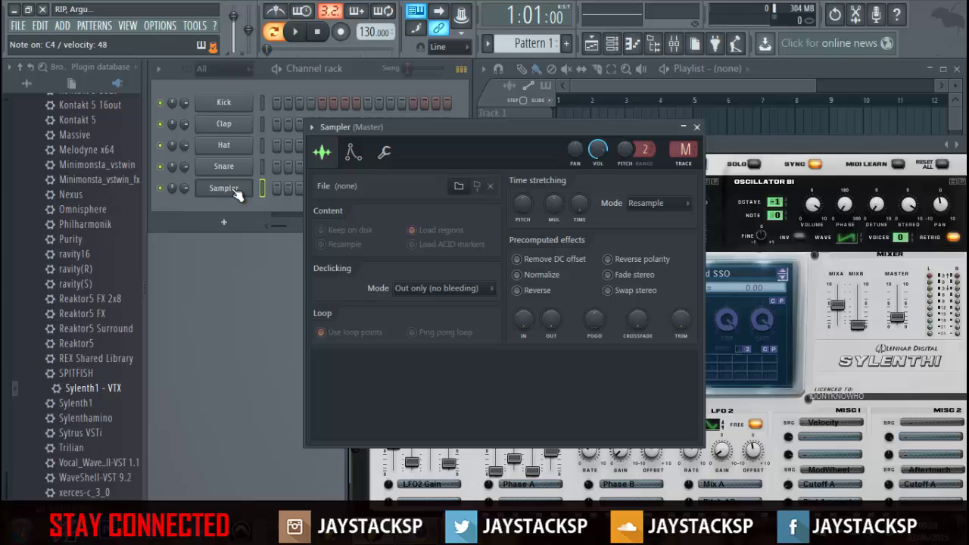
Step: Cancel loading a sample, then bring up the Sampler channel's Insert instrument list
left_click(372, 187)
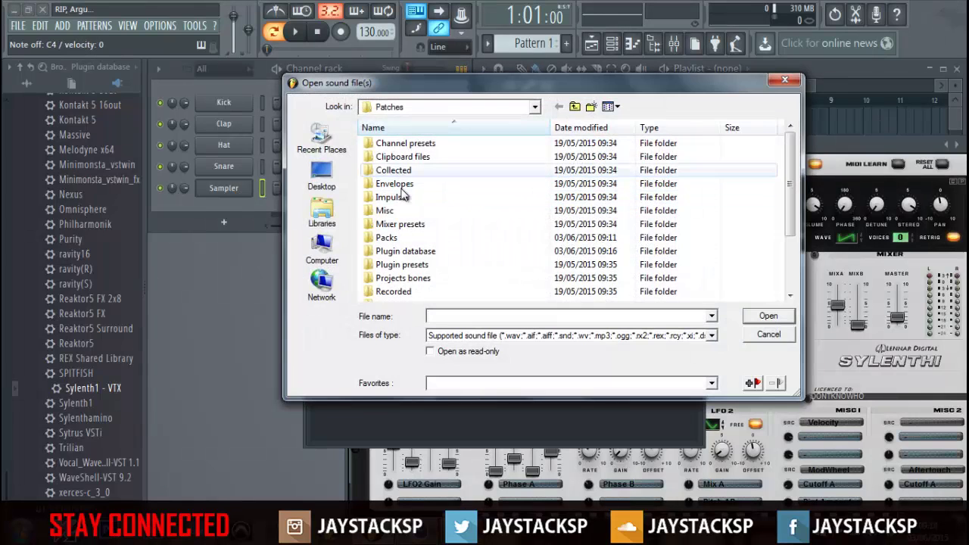
left_click(788, 79)
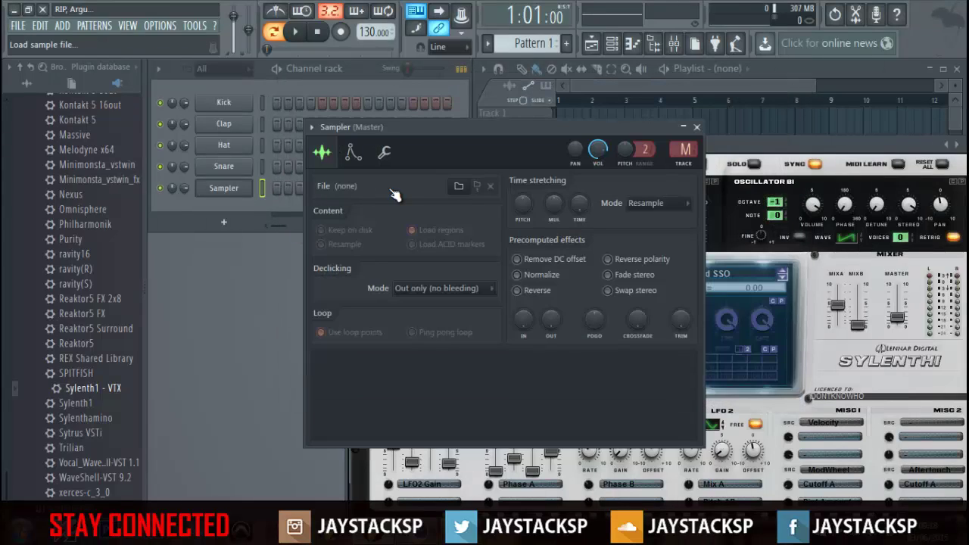
right_click(228, 190)
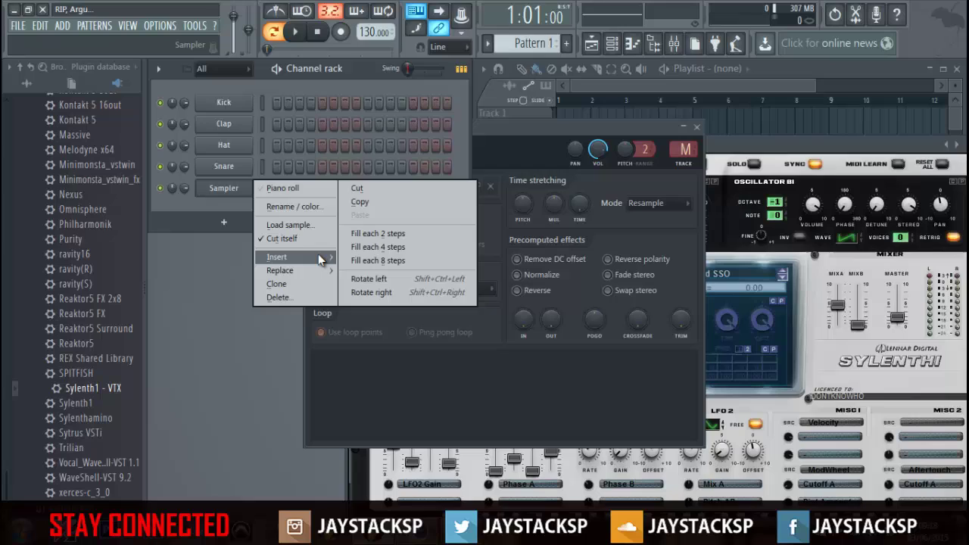
mouse_move(321, 257)
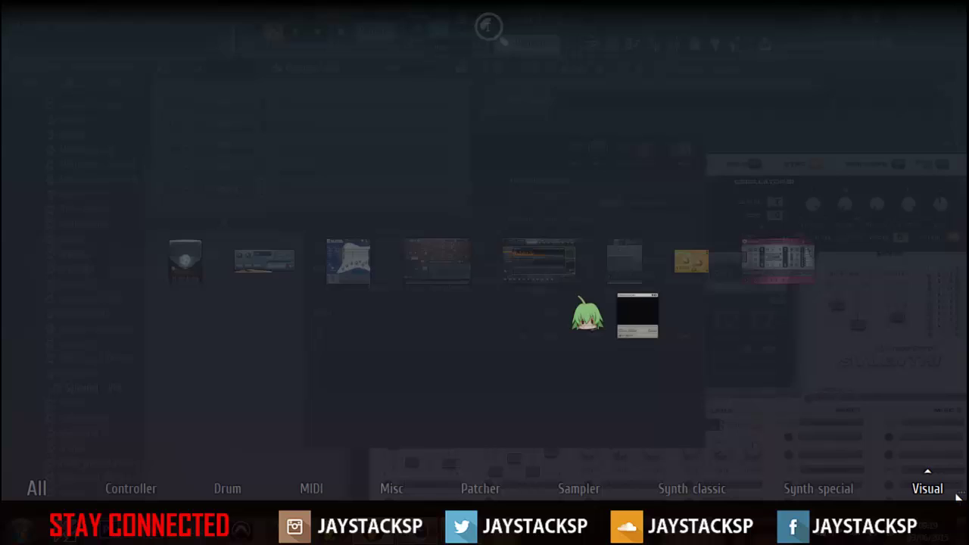
Step: Dismiss the plugin picker and Sampler settings, then browse the installed VST and VST3 generator folders
left_click(961, 495)
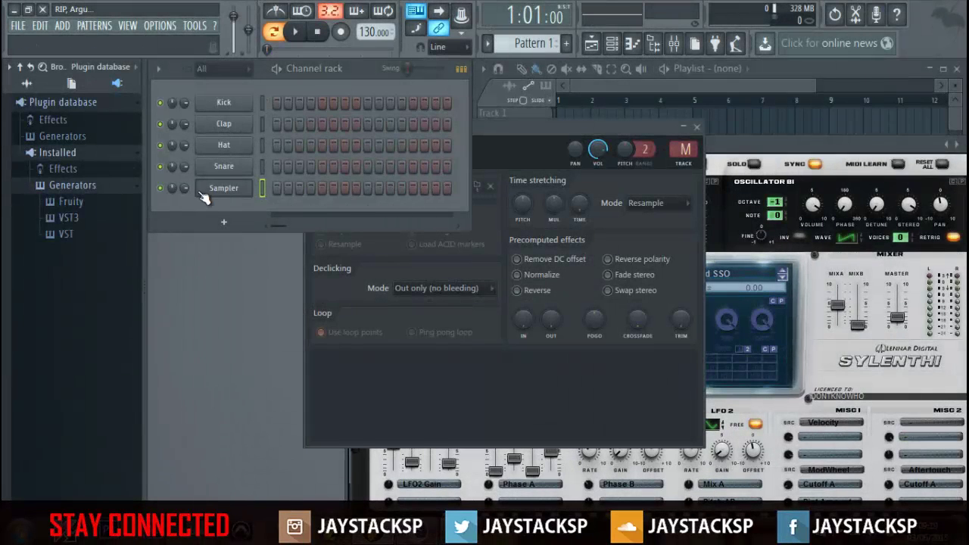
left_click(204, 190)
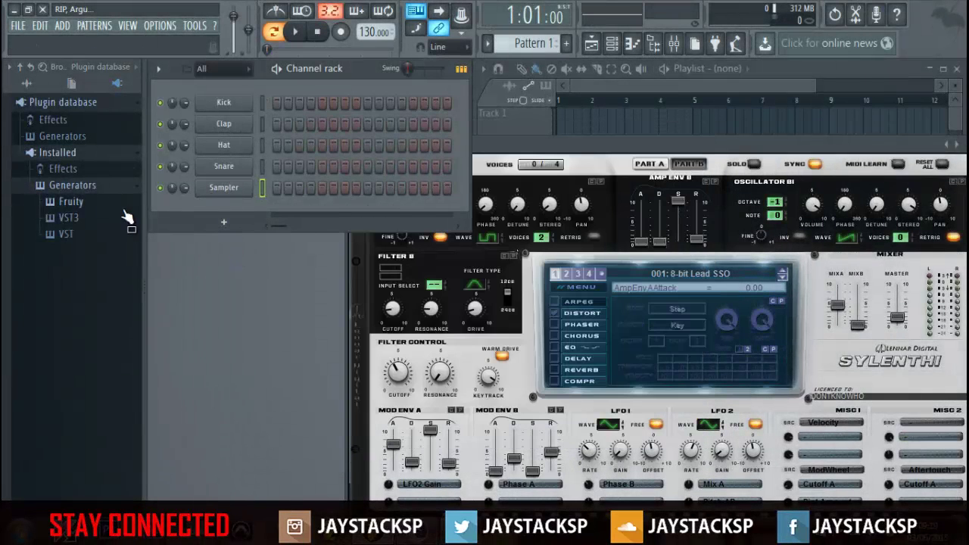
left_click(83, 236)
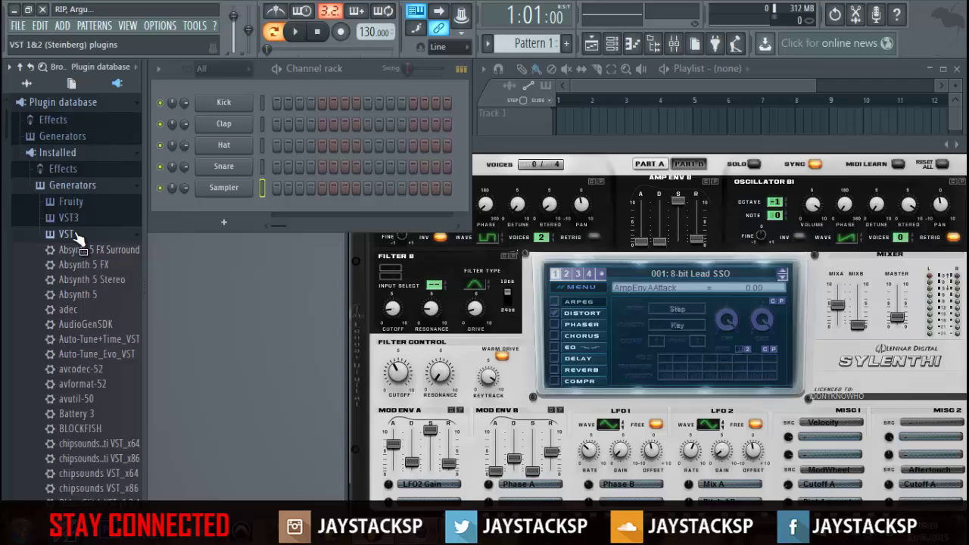
scroll(95, 352, "down", 15)
scroll(96, 356, "up", 20)
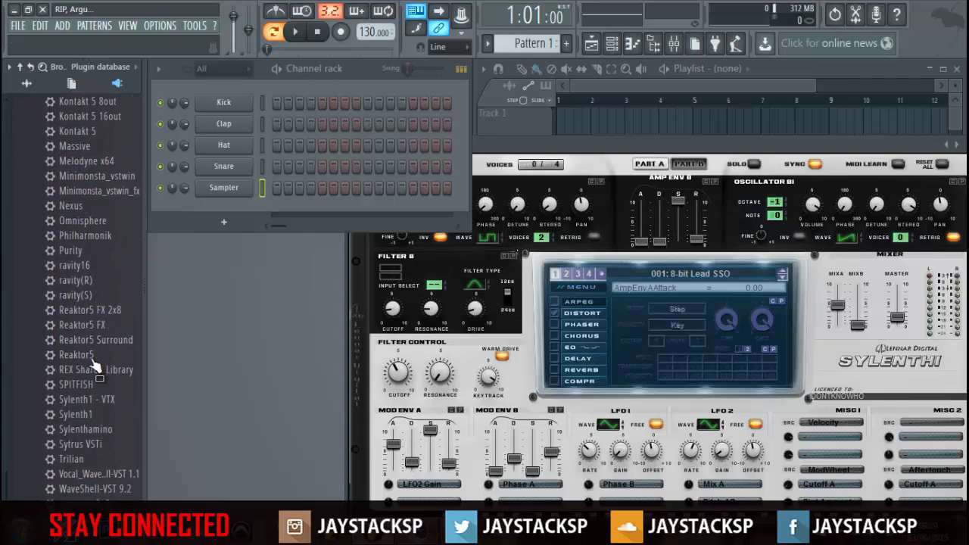
left_click(65, 233)
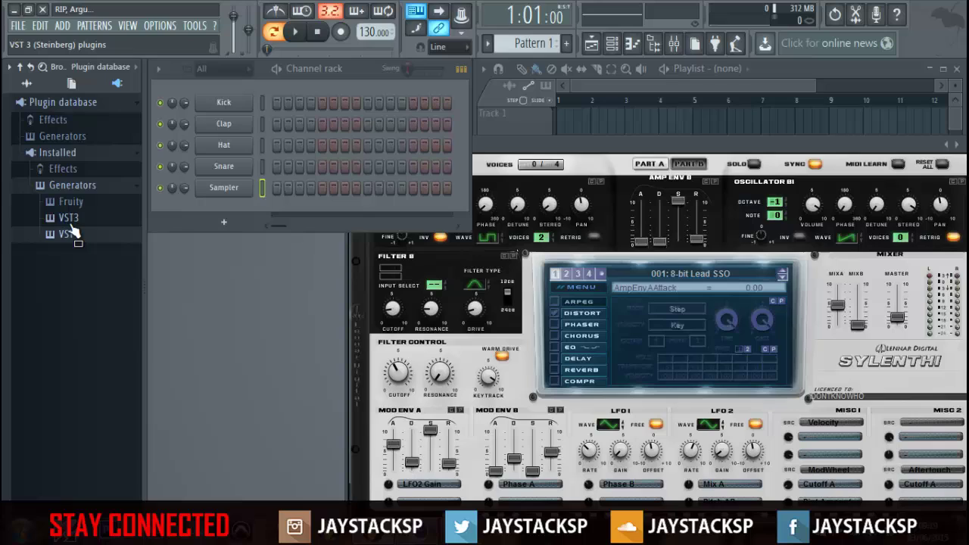
left_click(67, 217)
left_click(67, 218)
left_click(80, 185)
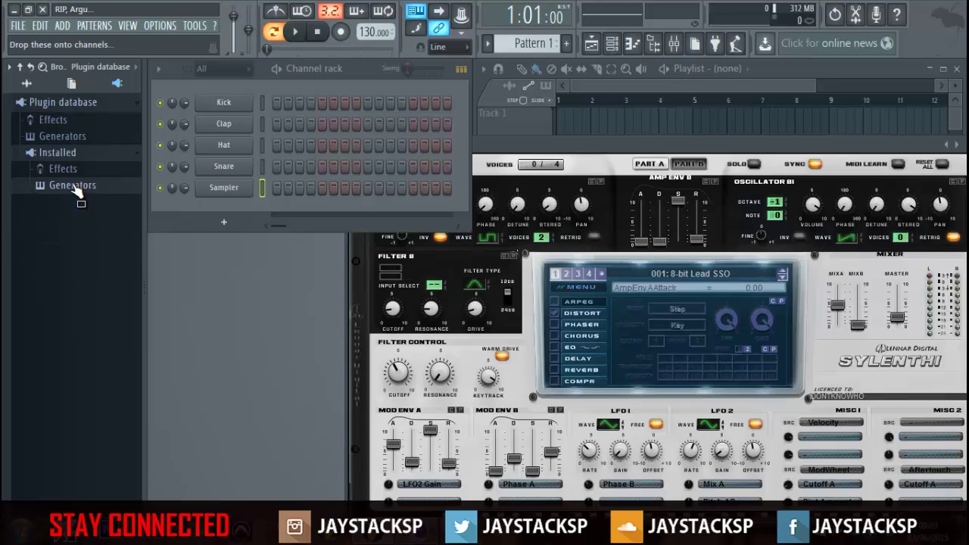
Step: Drag Sylenth1 - VTX into the Channel rack as a new channel, then play and stop the pattern
left_click(66, 169)
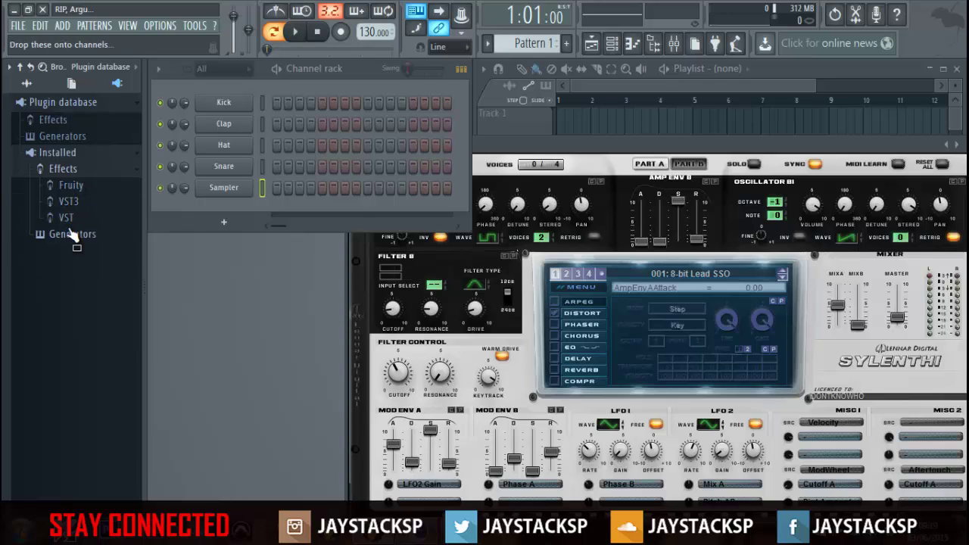
left_click(71, 235)
left_click(68, 217)
scroll(83, 341, "down", 5)
scroll(85, 350, "down", 15)
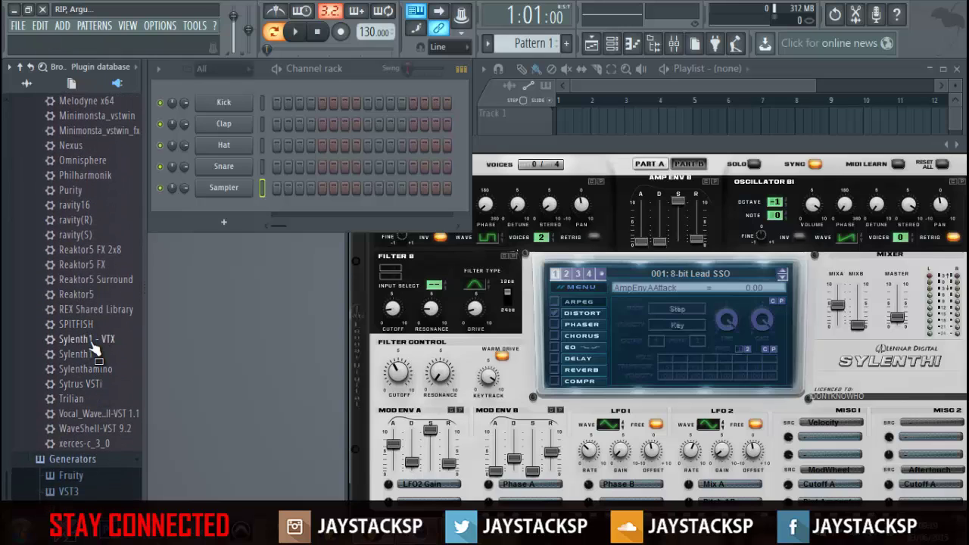
left_click_drag(88, 339, 230, 210)
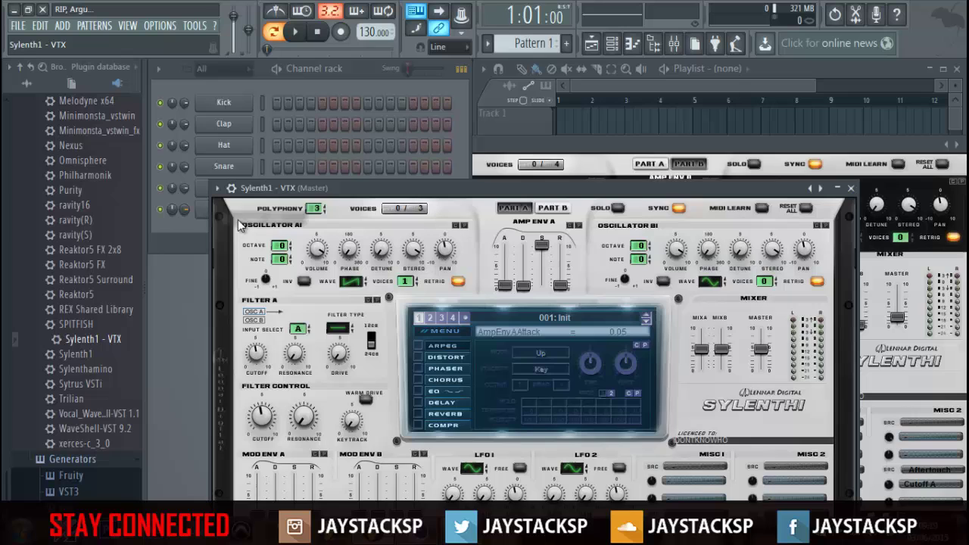
mouse_move(353, 191)
left_mouse_down()
mouse_move(344, 255)
mouse_move(343, 204)
left_mouse_up()
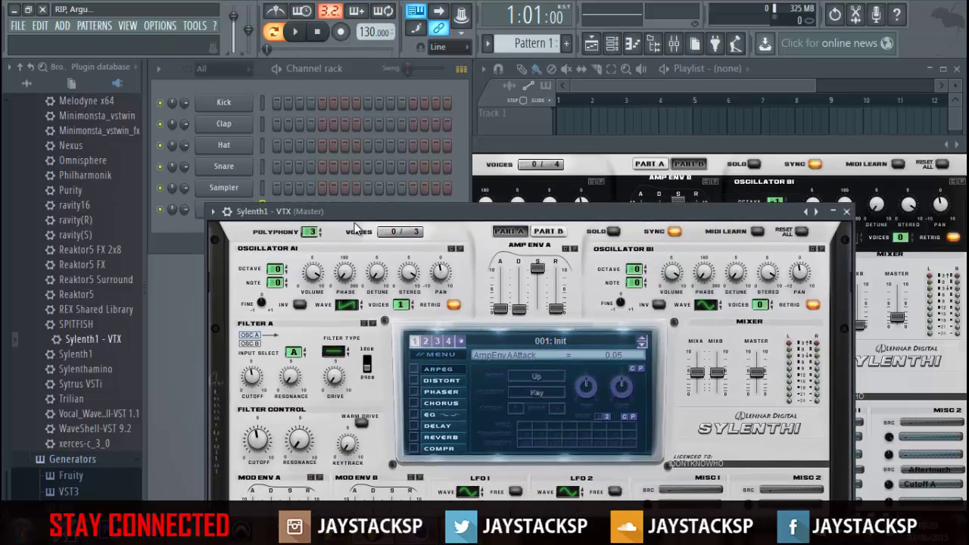
key("space")
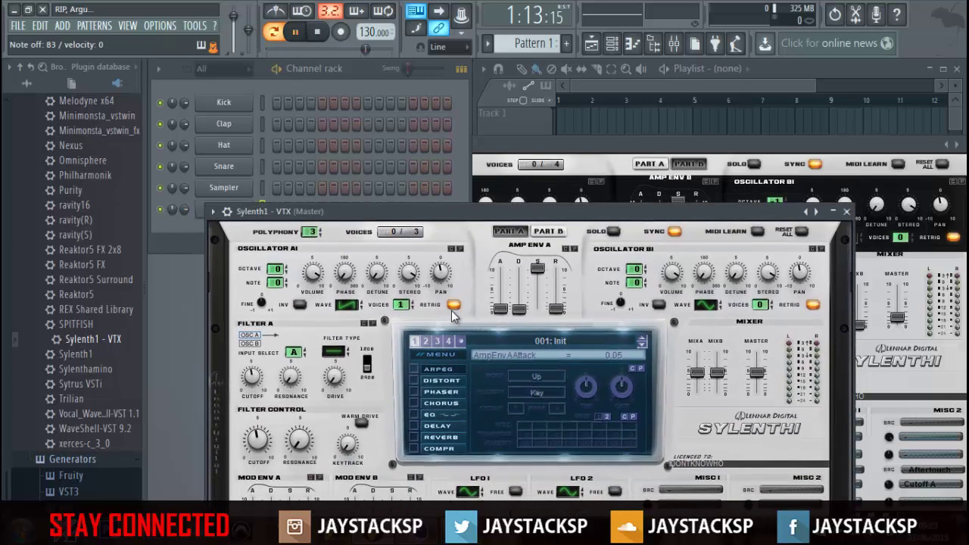
left_click(318, 33)
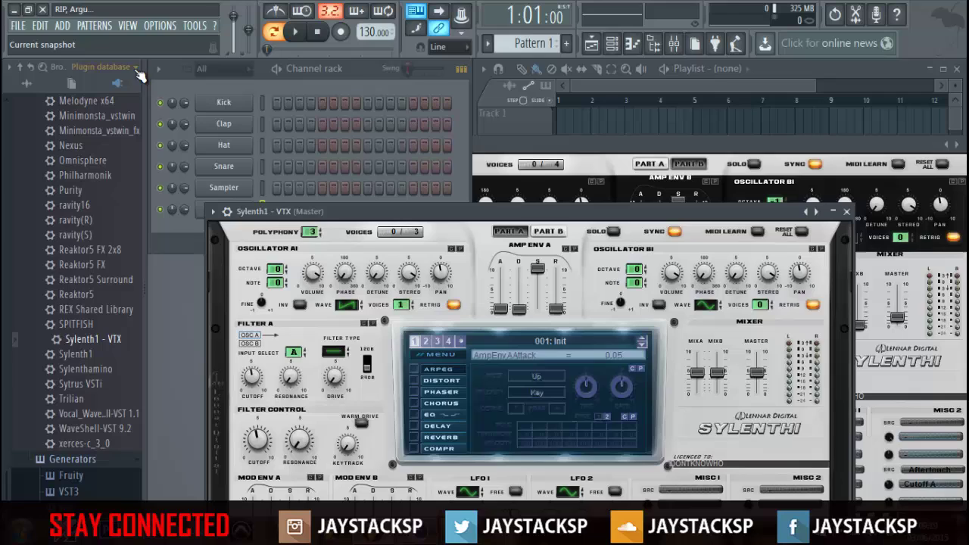
Step: Bring the Playlist to the front, toggle the tempo tapper open and shut, and dismiss the plugin picker
left_click(686, 84)
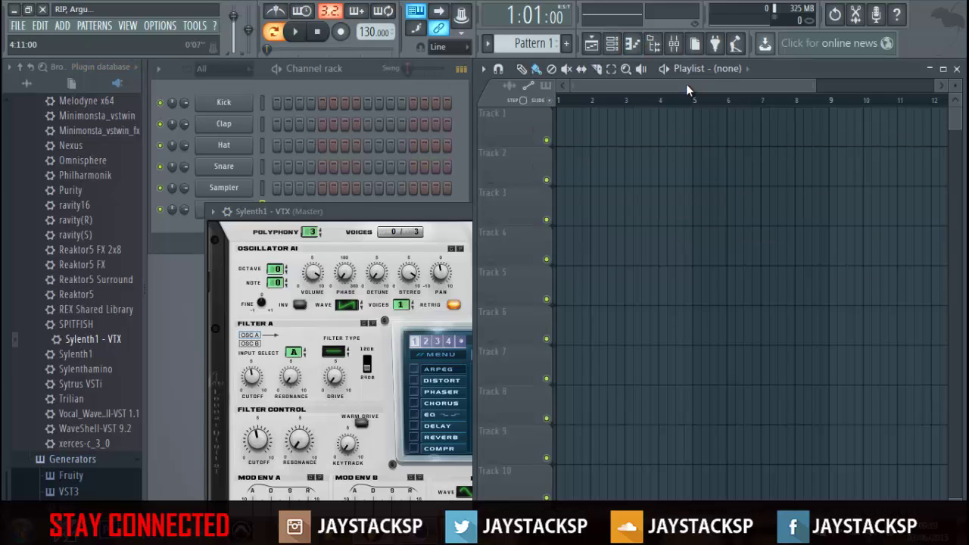
left_click(738, 45)
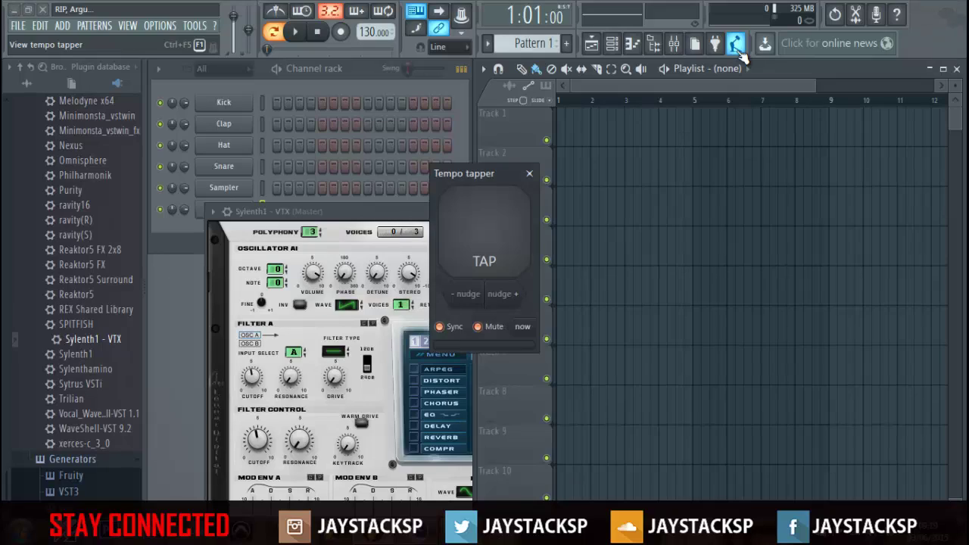
left_click(737, 45)
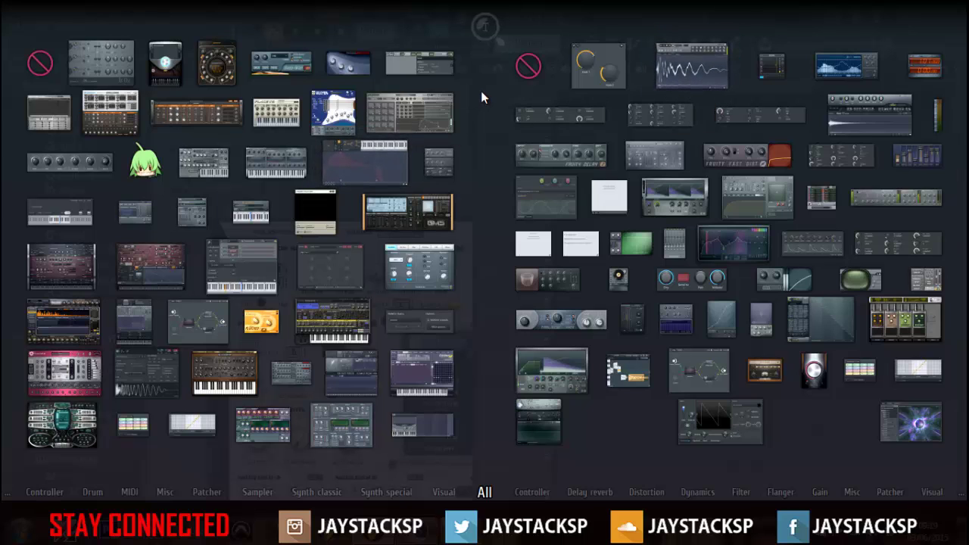
left_click(331, 87)
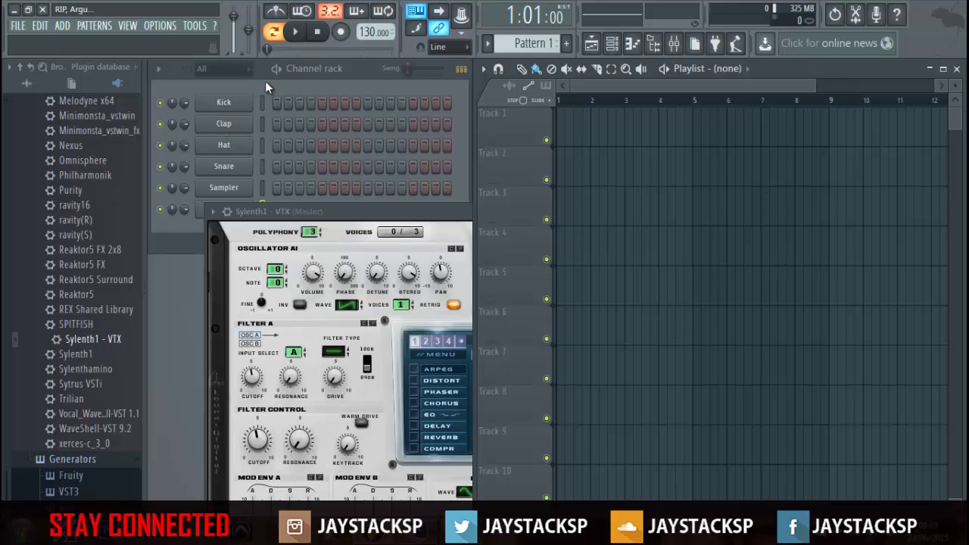
Step: In the Options settings window's Audio tab, choose ASIO4ALL v2 as the playback device
left_click(157, 25)
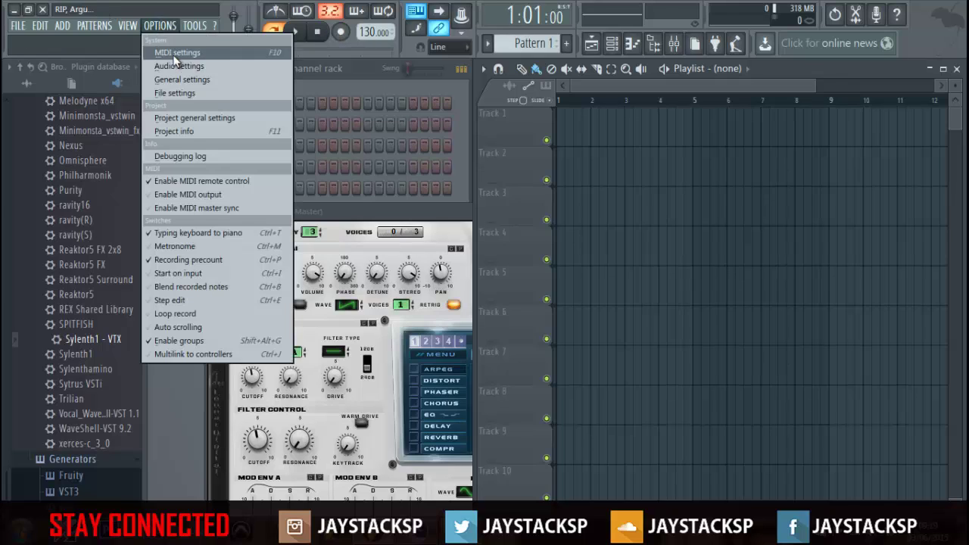
left_click(204, 118)
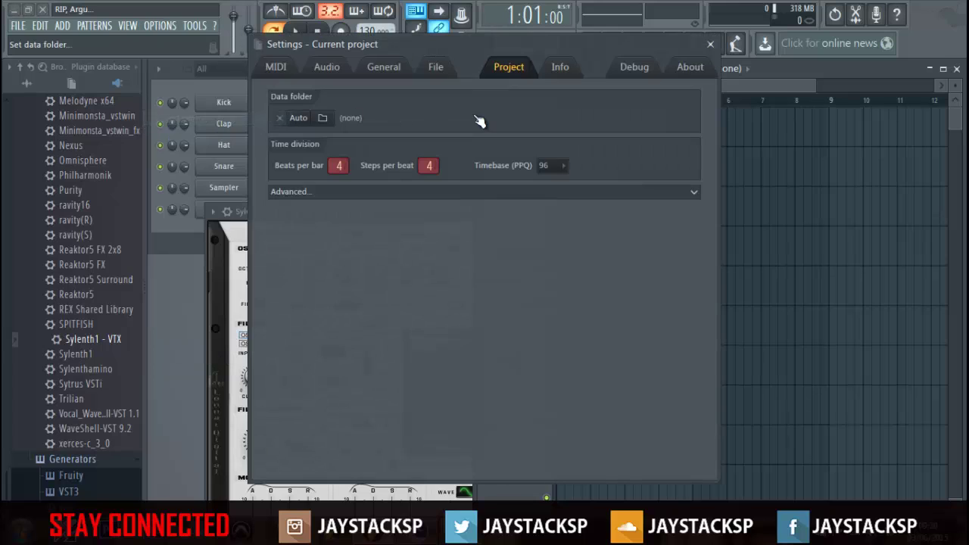
left_click(276, 67)
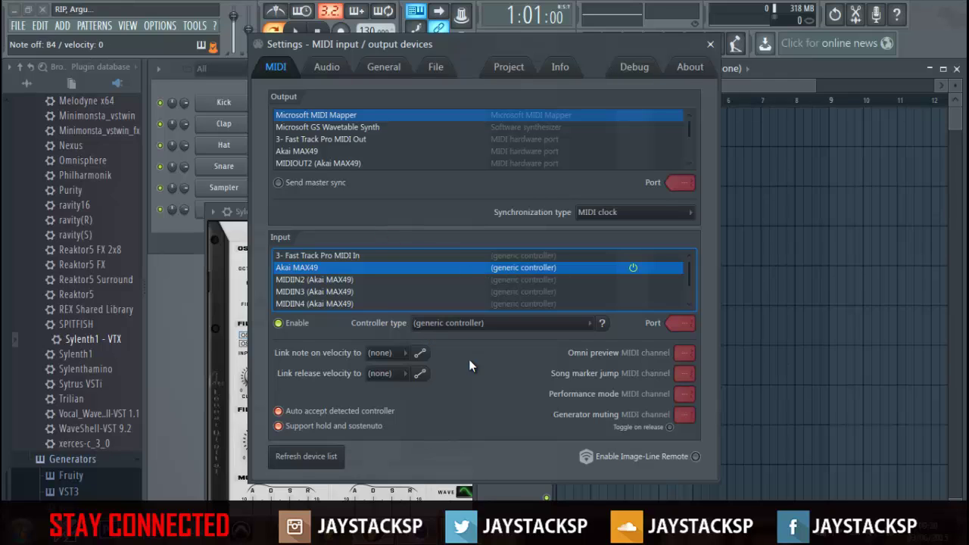
left_click(322, 67)
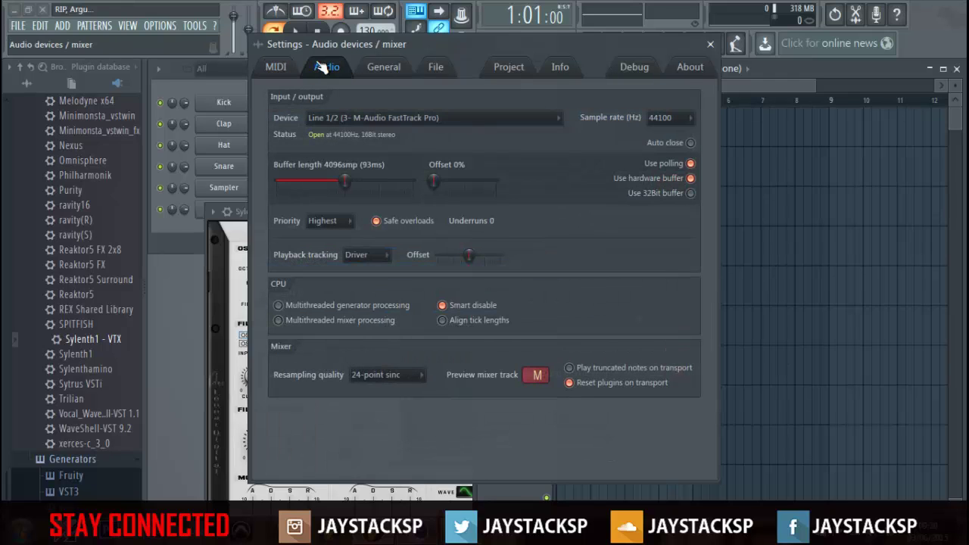
left_click(344, 121)
left_click(336, 264)
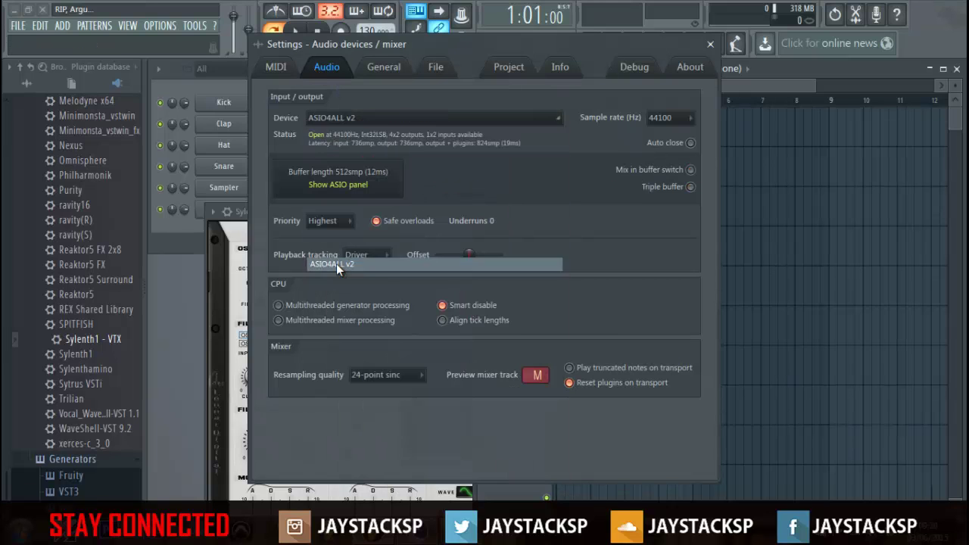
Step: Close Settings, then view the Hat and Snare channels before returning to the empty Sampler channel settings
left_click(710, 44)
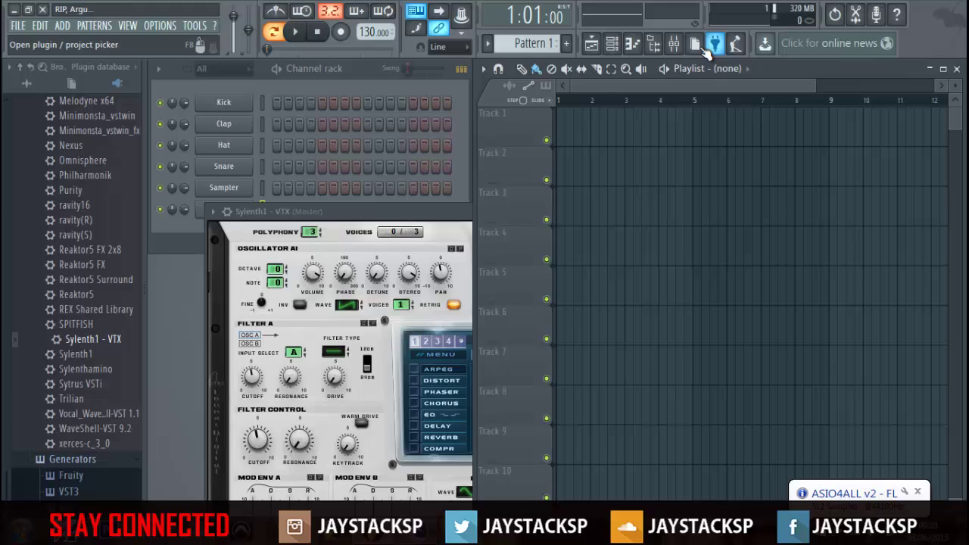
left_click(246, 187)
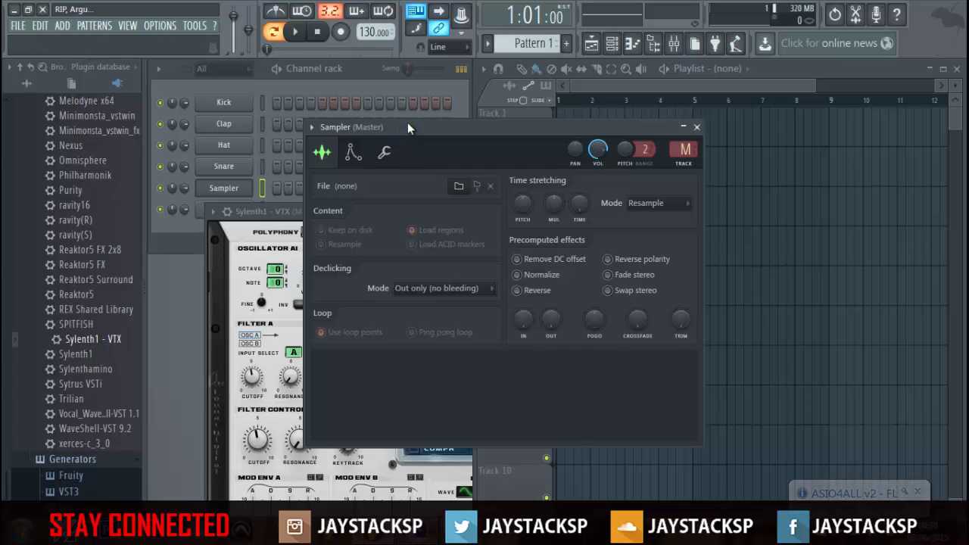
left_click_drag(408, 123, 364, 243)
left_click(241, 148)
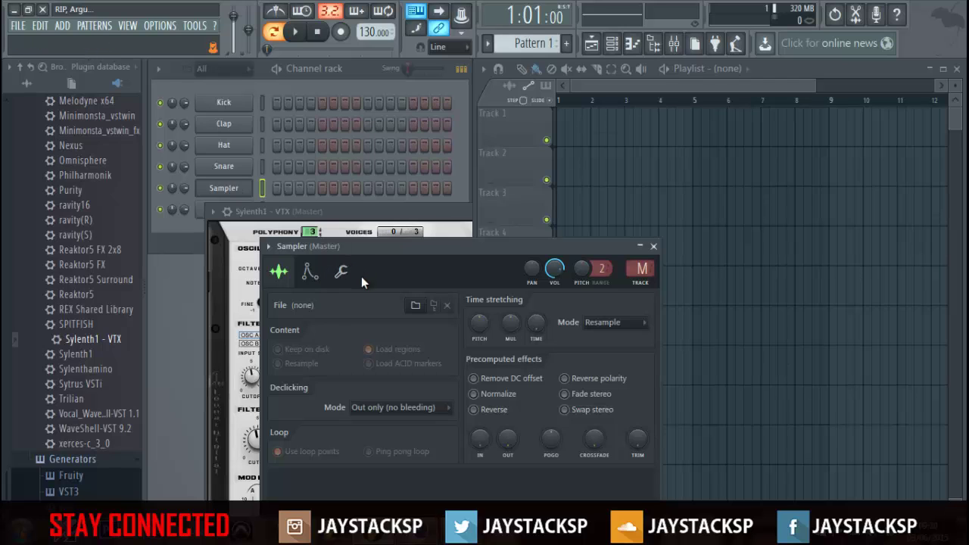
left_click(237, 168)
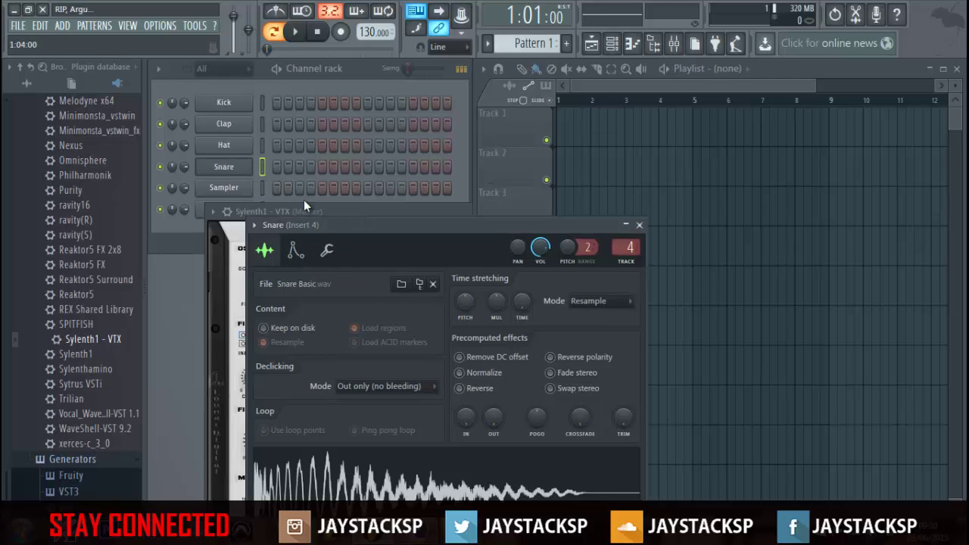
left_click(224, 188)
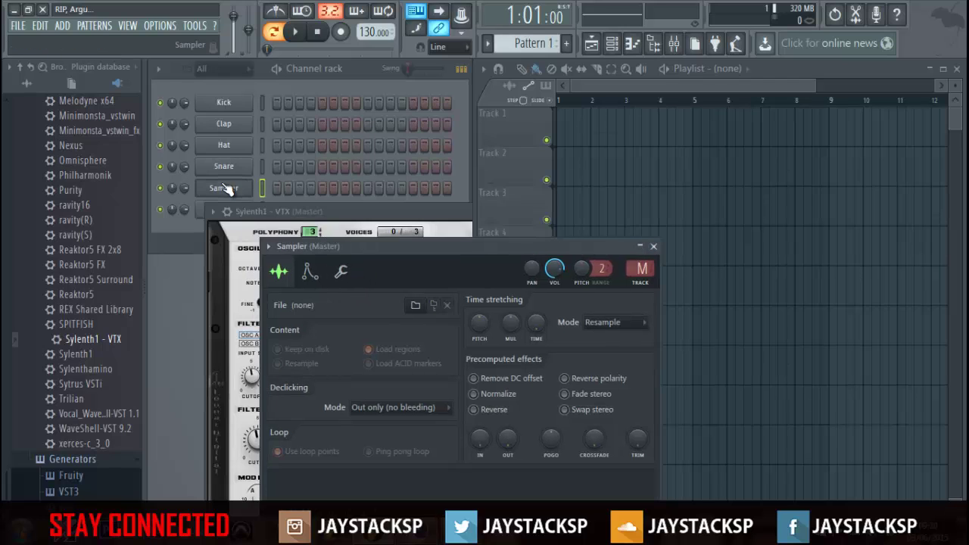
left_click(417, 304)
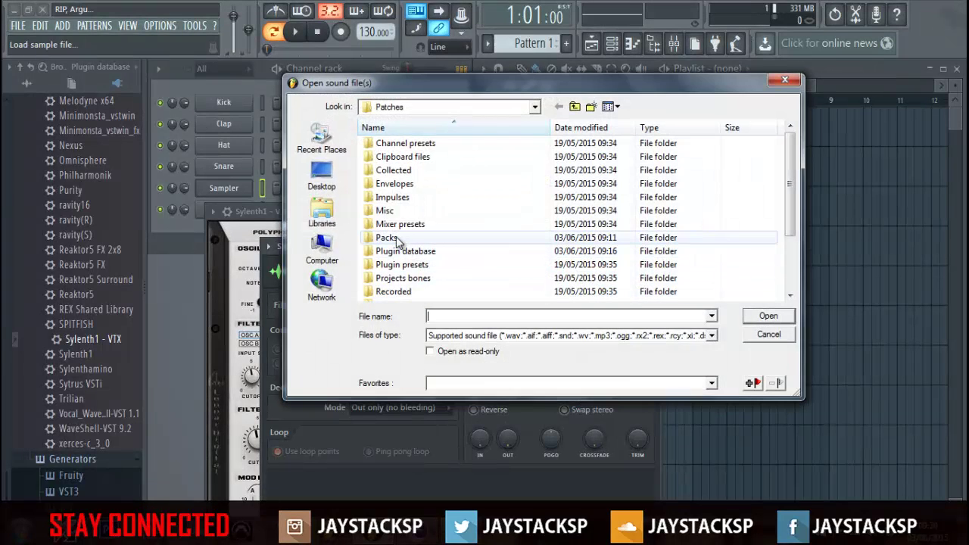
double_click(418, 264)
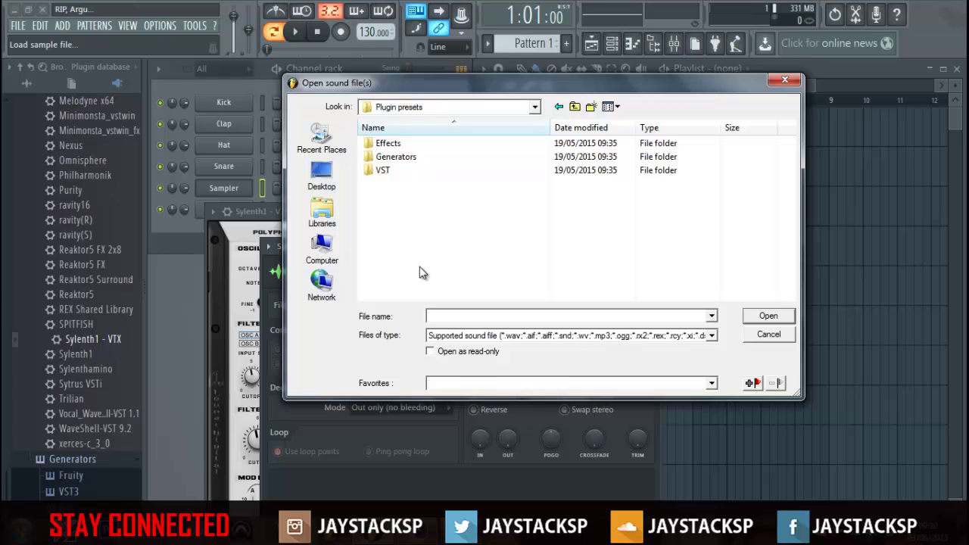
double_click(385, 169)
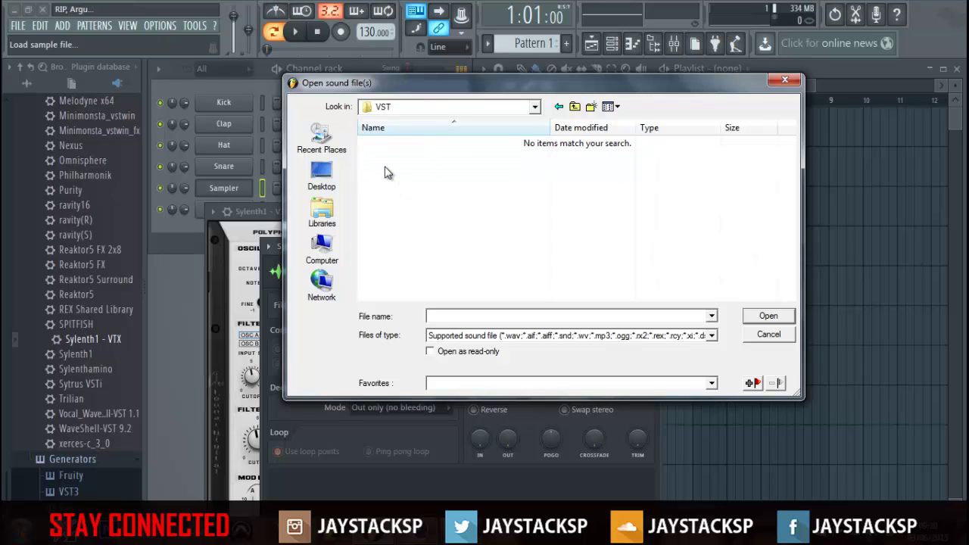
left_click(575, 107)
left_click(576, 107)
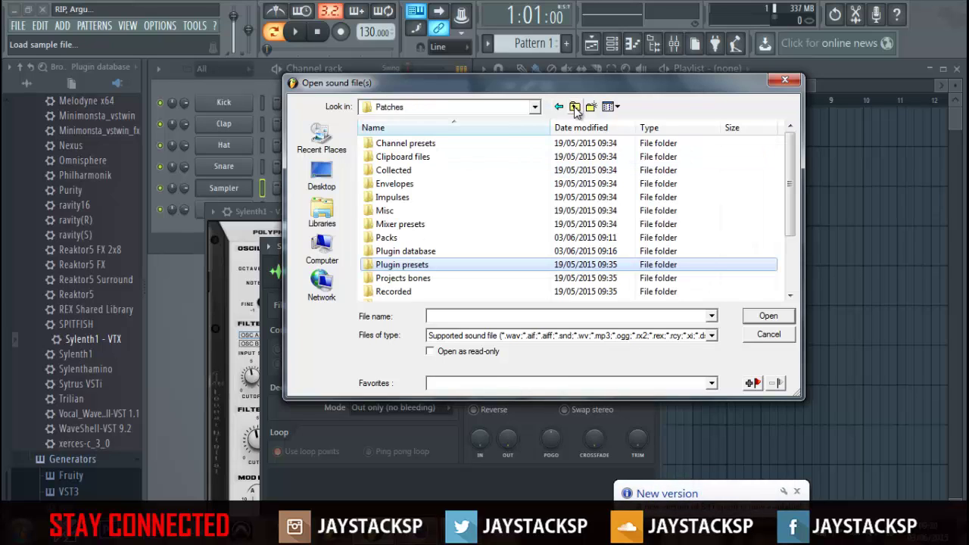
left_click(576, 108)
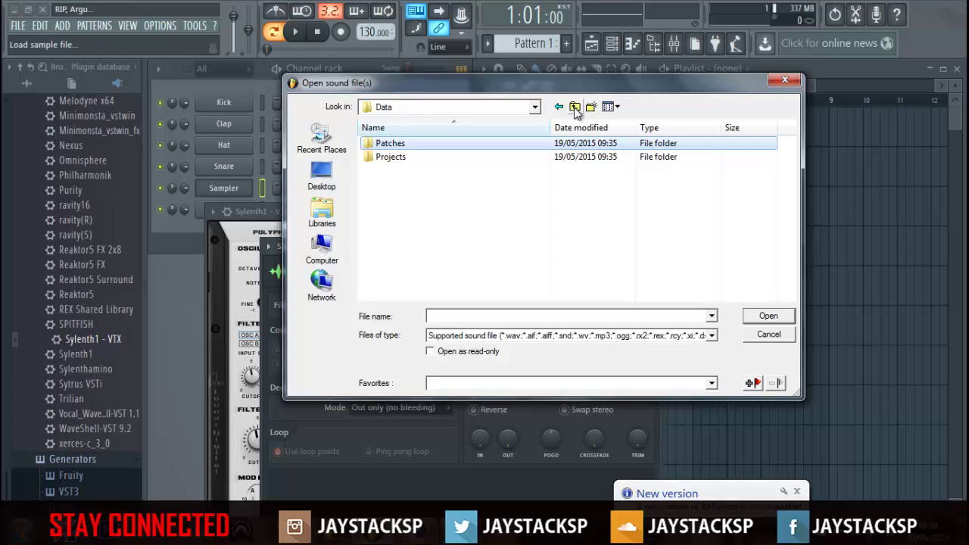
left_click(575, 107)
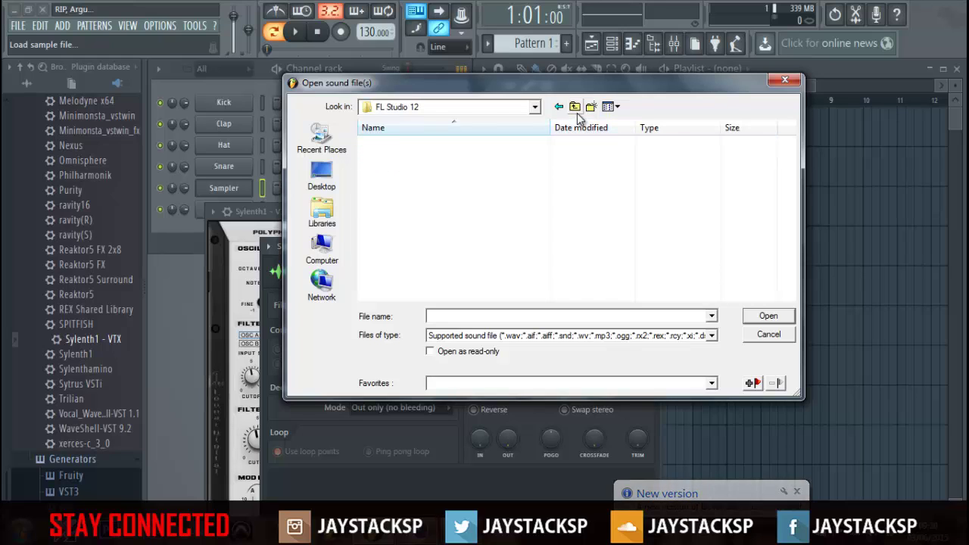
left_click(575, 108)
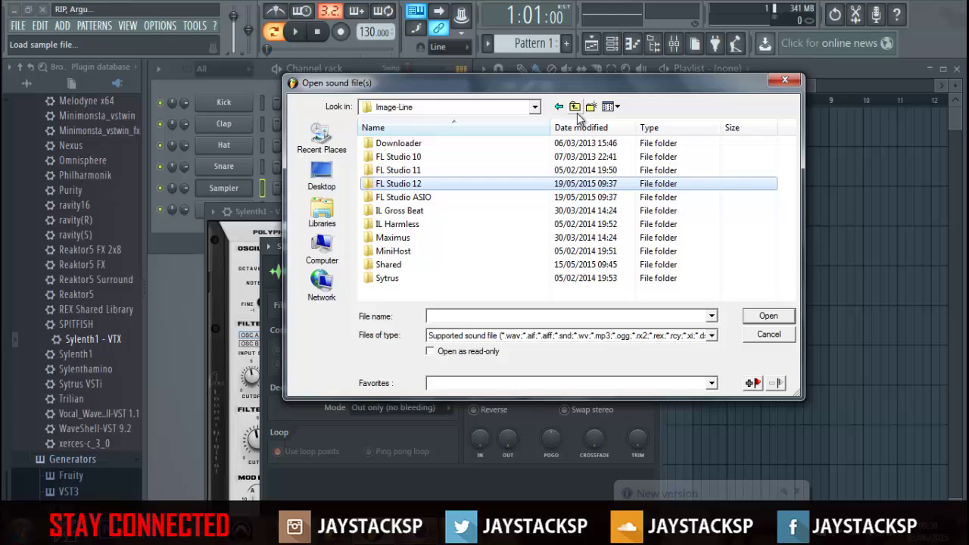
left_click(577, 113)
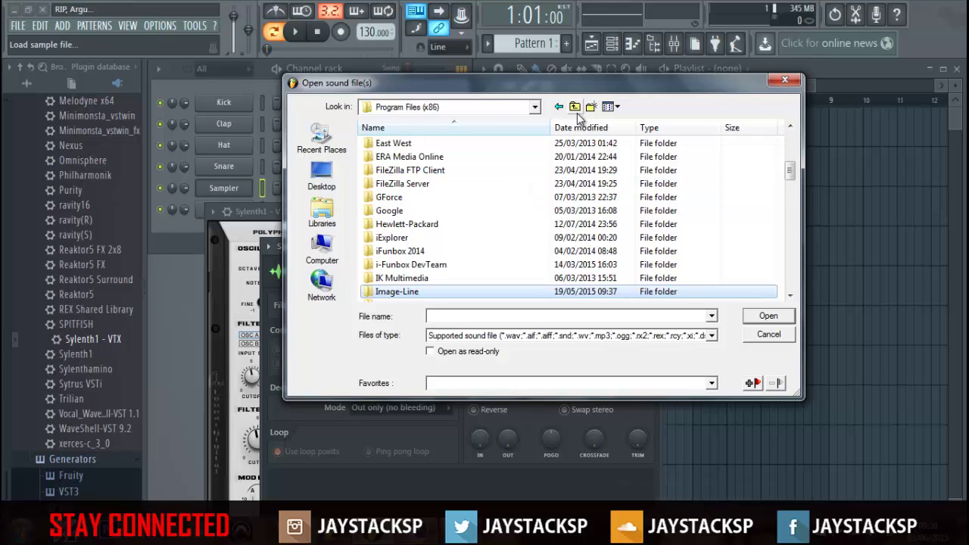
scroll(416, 280, "down", 15)
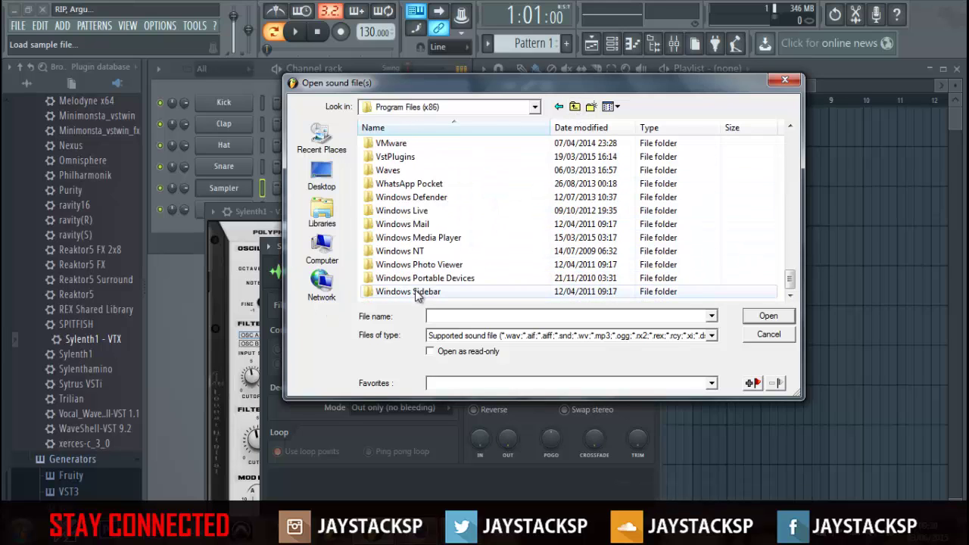
scroll(415, 291, "up", 4)
scroll(424, 227, "down", 1)
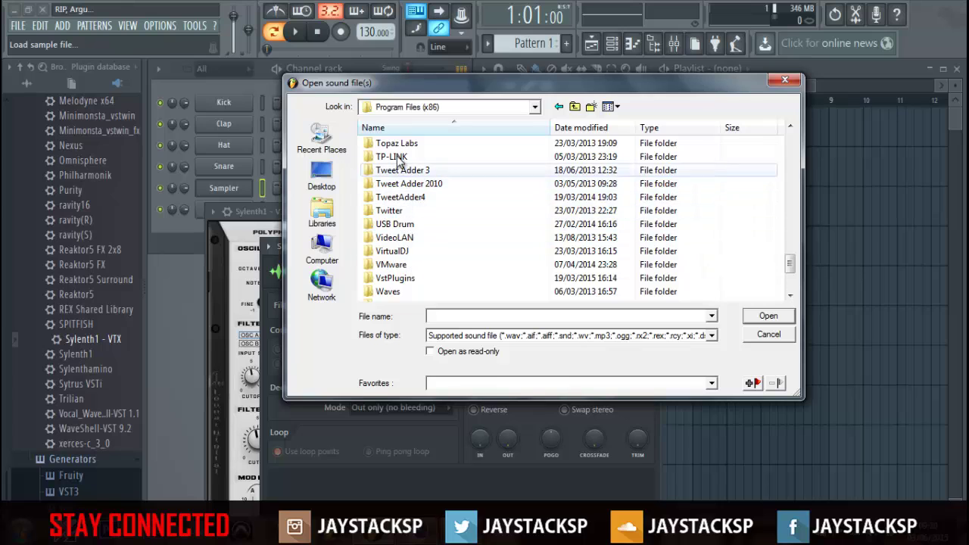
scroll(401, 174, "down", 2)
double_click(405, 198)
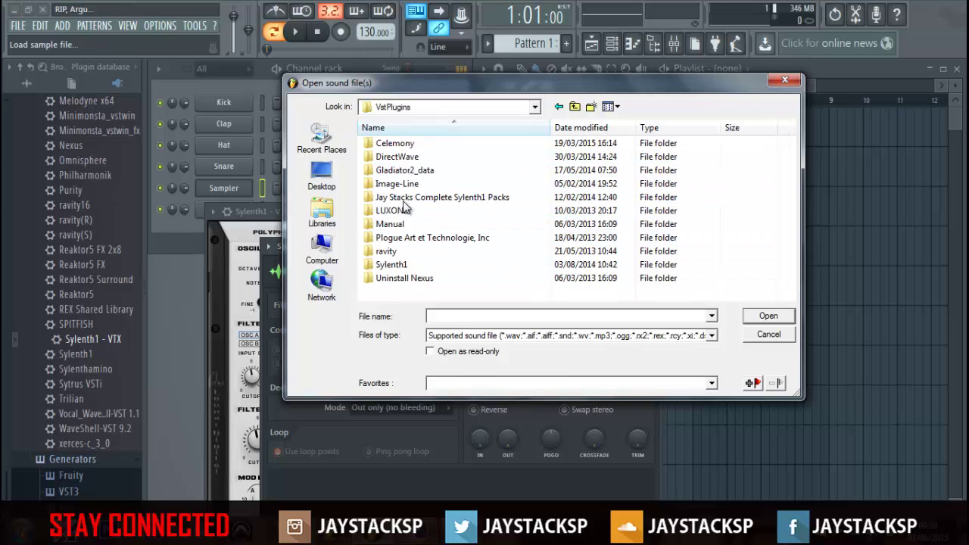
double_click(408, 198)
double_click(406, 144)
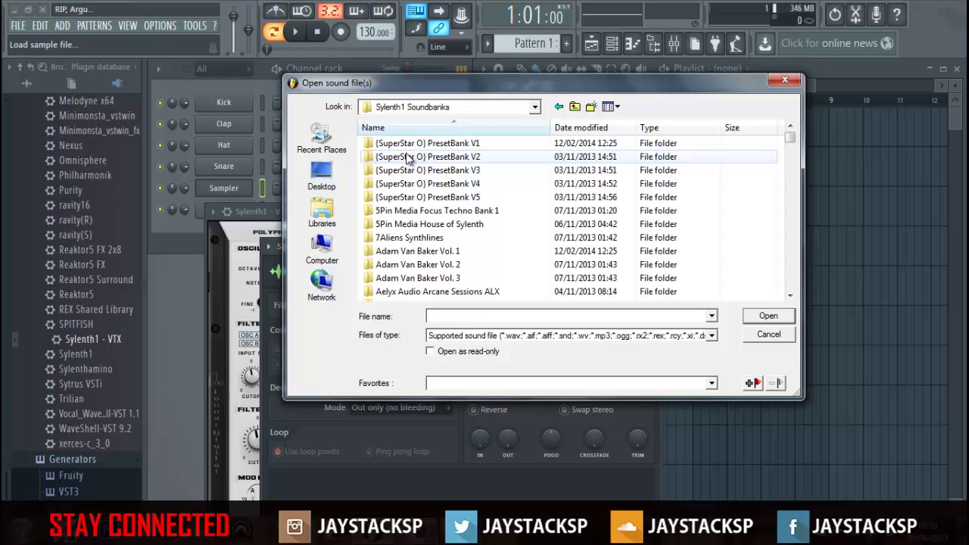
double_click(409, 144)
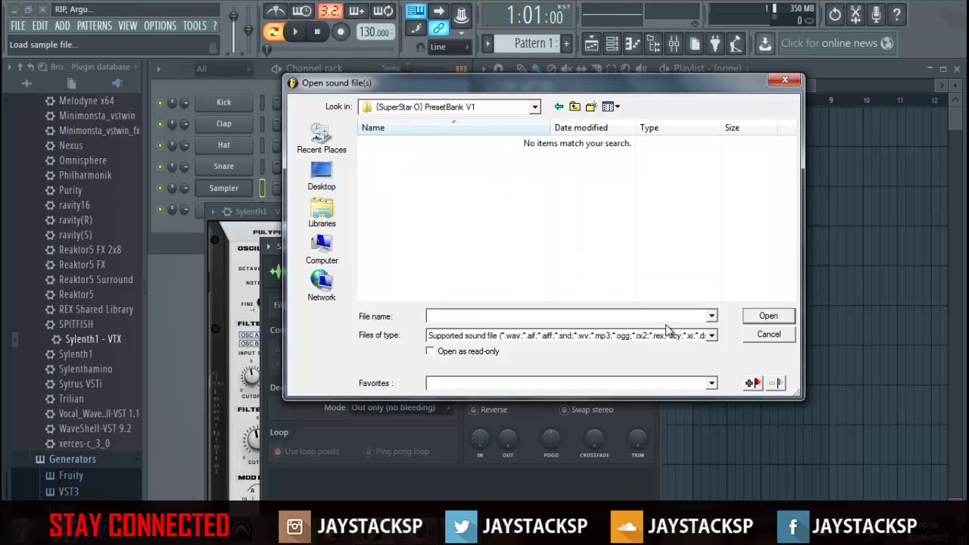
left_click(712, 336)
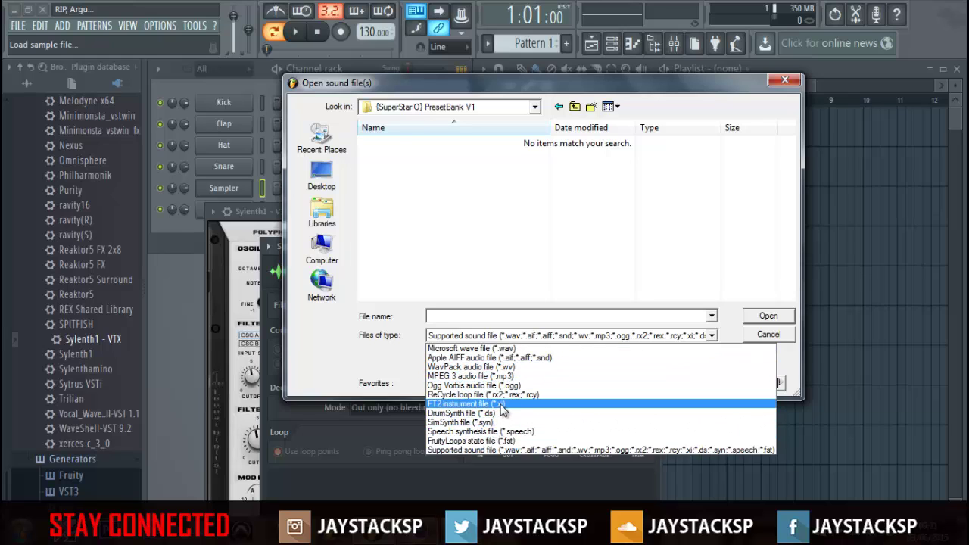
left_click(396, 318)
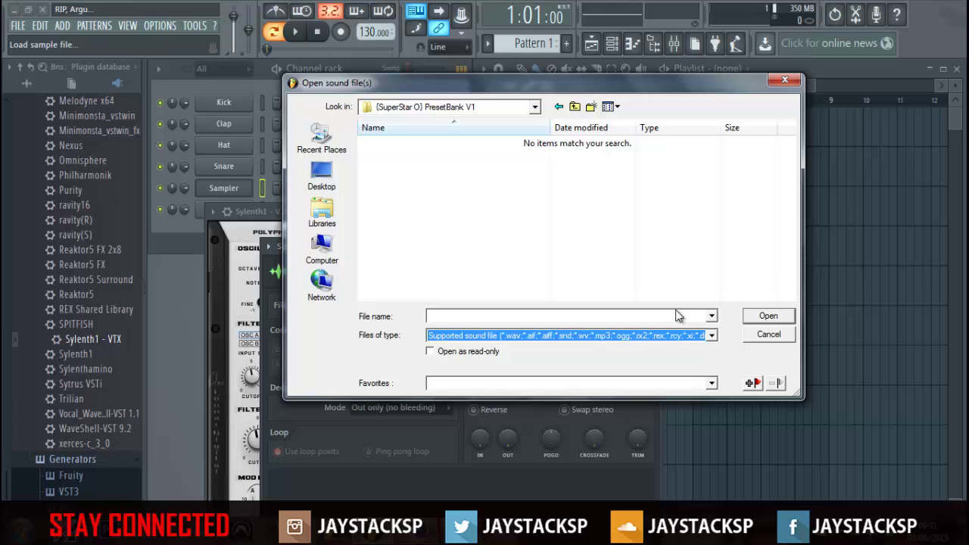
left_click(573, 107)
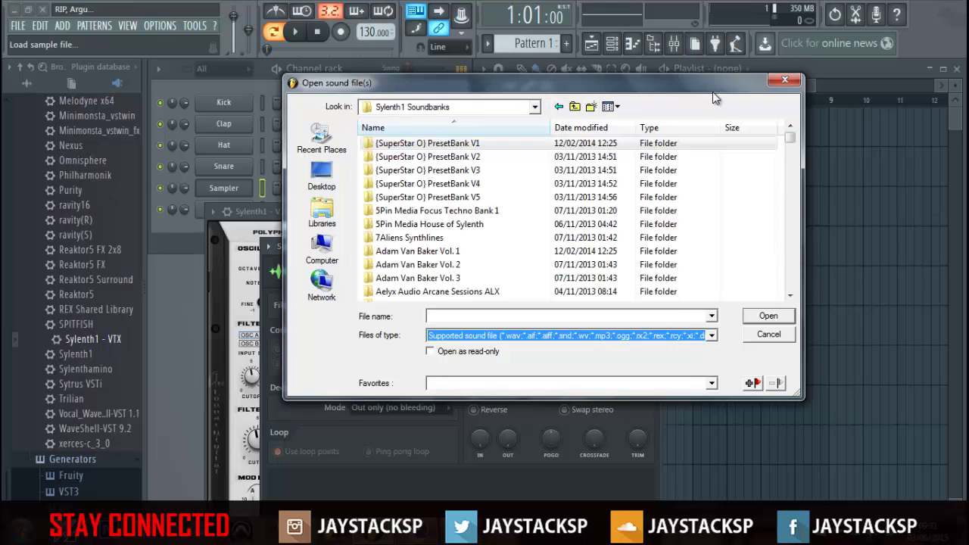
left_click(784, 80)
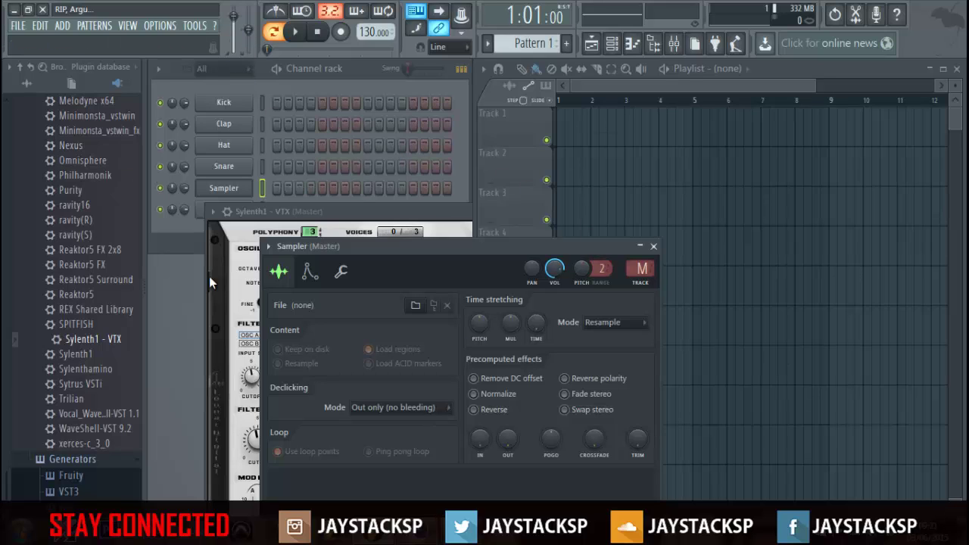
Step: Clone the Sampler channel with Alt+C and move its settings window up and right
key("alt+c")
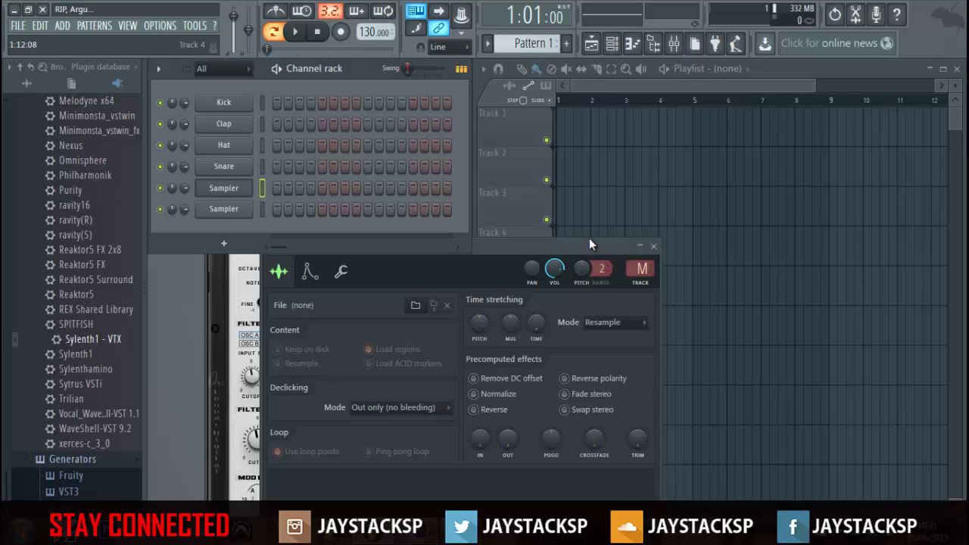
left_click_drag(583, 242, 680, 110)
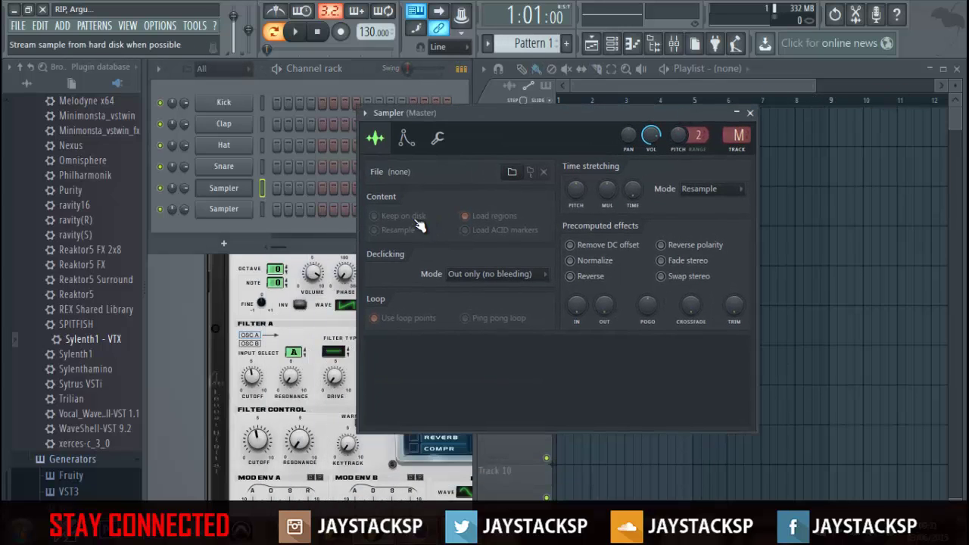